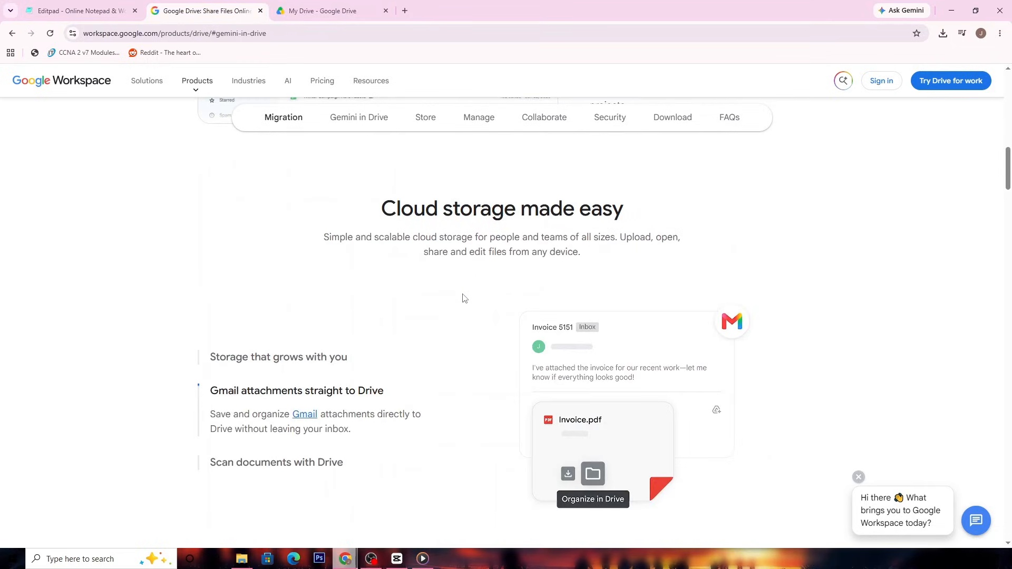
# - Examine the Google Drive product page, including its feature sections, FAQs and the Products, Solutions and Industries listings
pyautogui.scroll(-14, 464, 298)
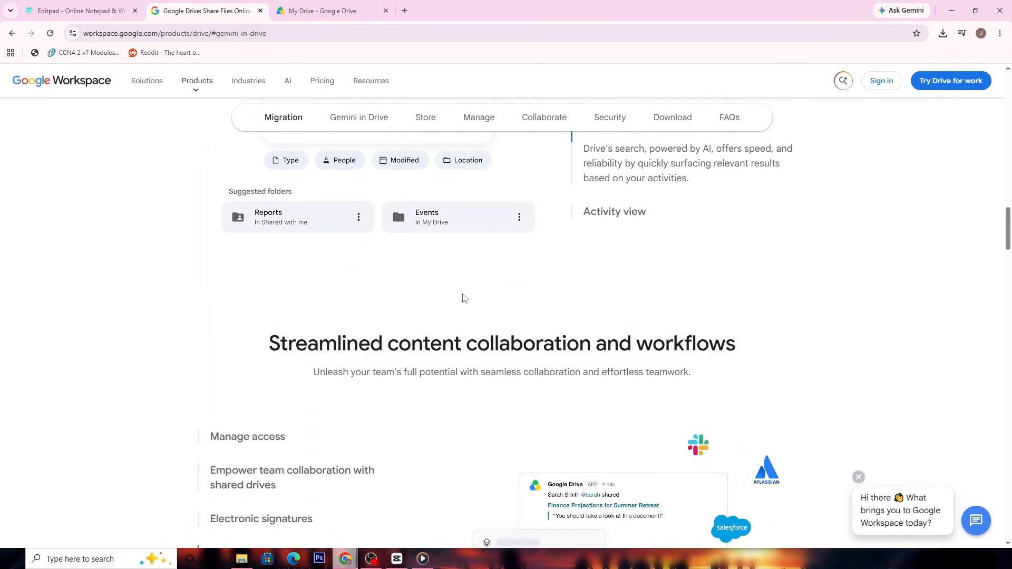
pyautogui.scroll(-5, 464, 296)
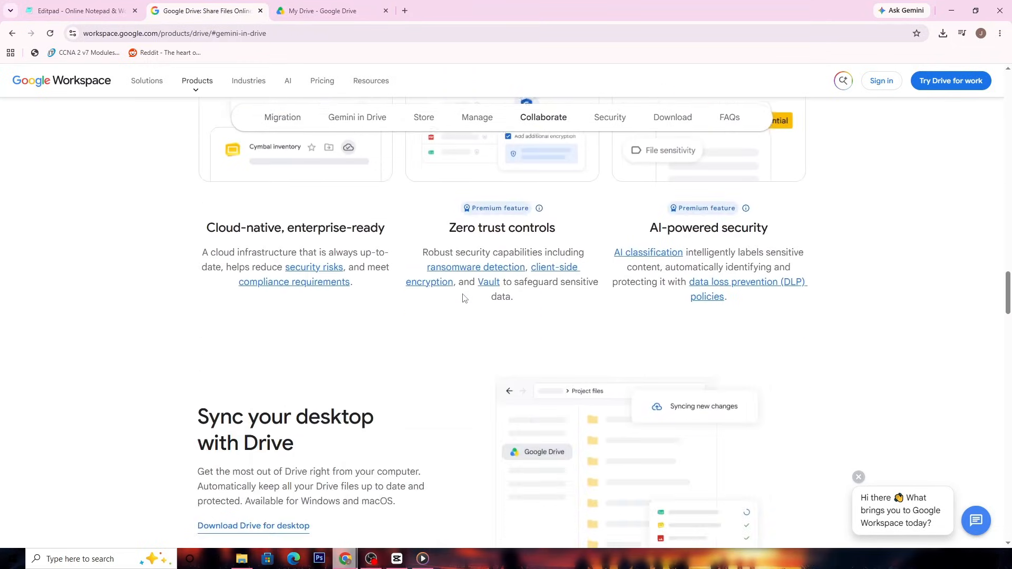
pyautogui.scroll(-5, 93, 317)
pyautogui.scroll(-17, 74, 322)
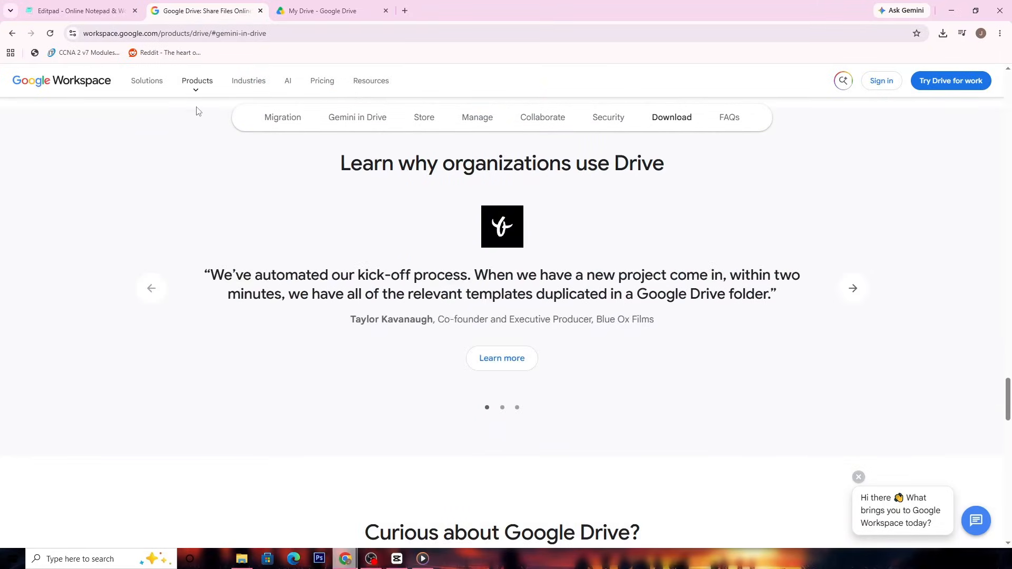
pyautogui.click(196, 92)
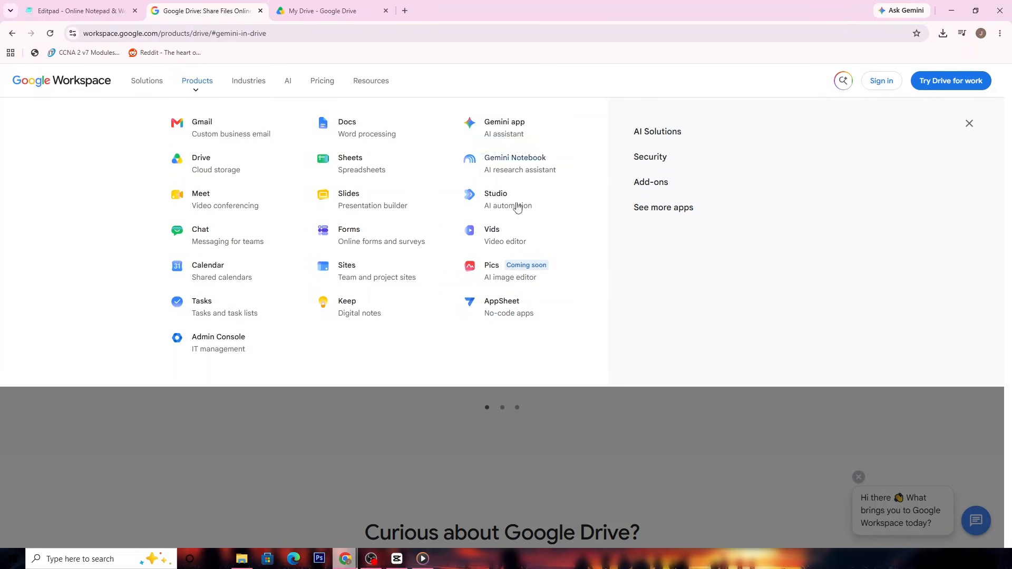
pyautogui.click(161, 85)
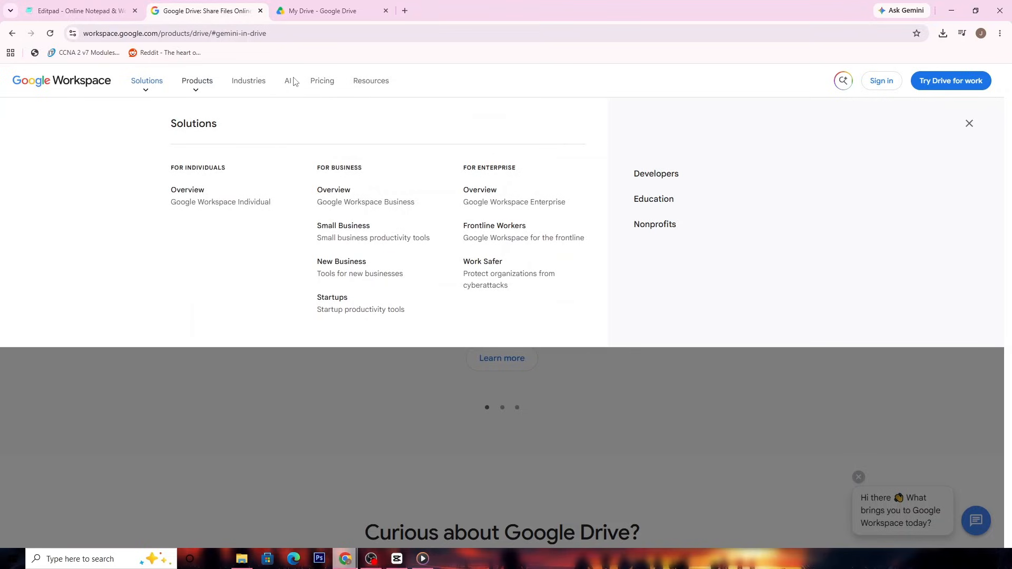
pyautogui.click(249, 87)
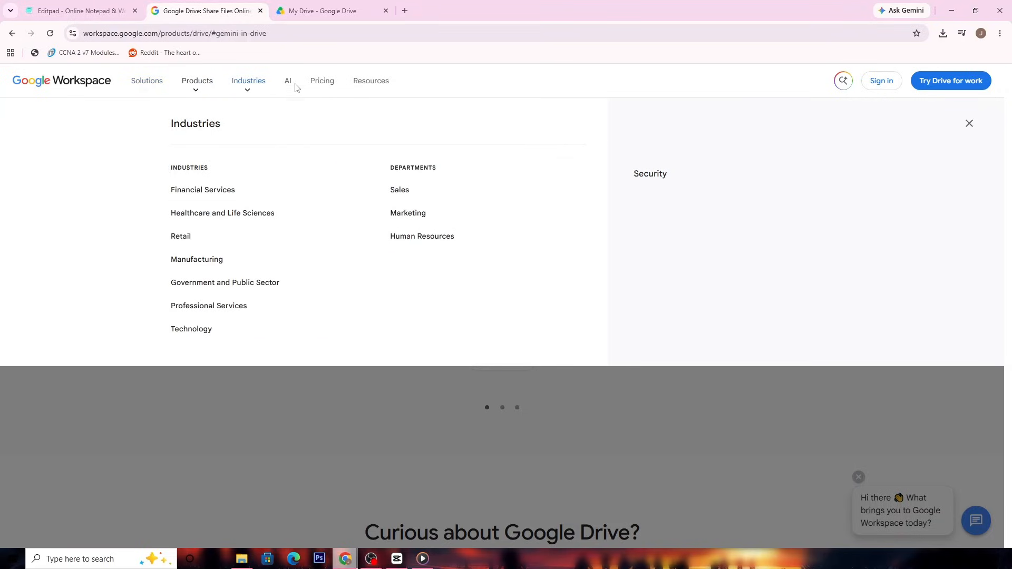
pyautogui.scroll(-7, 343, 438)
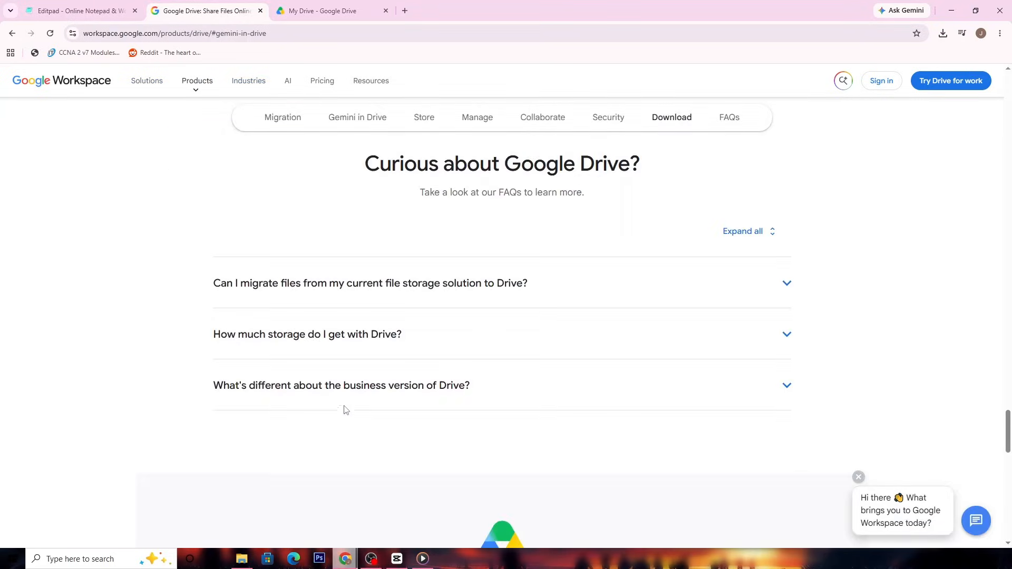
# - Clear the EMBEDDED PICS folder selection in My Drive, view the Drive home page, and return to the Workspace product page
pyautogui.click(307, 12)
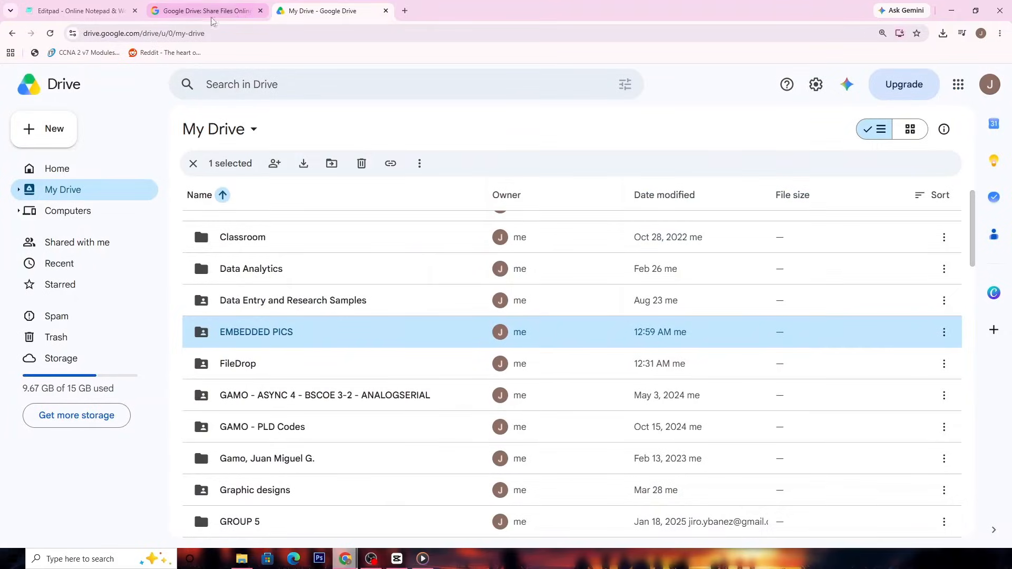
pyautogui.click(193, 166)
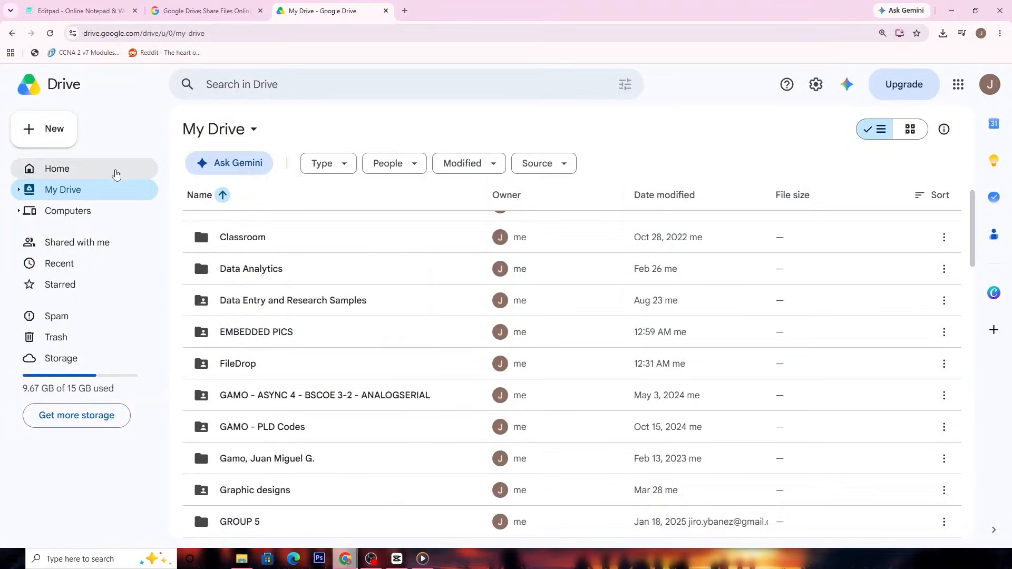
pyautogui.click(116, 174)
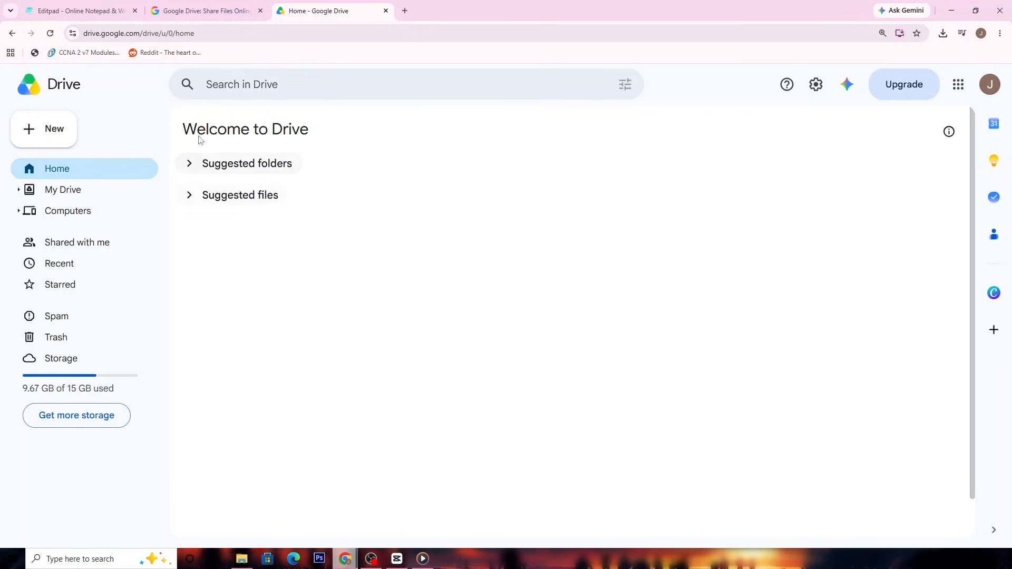
pyautogui.click(214, 16)
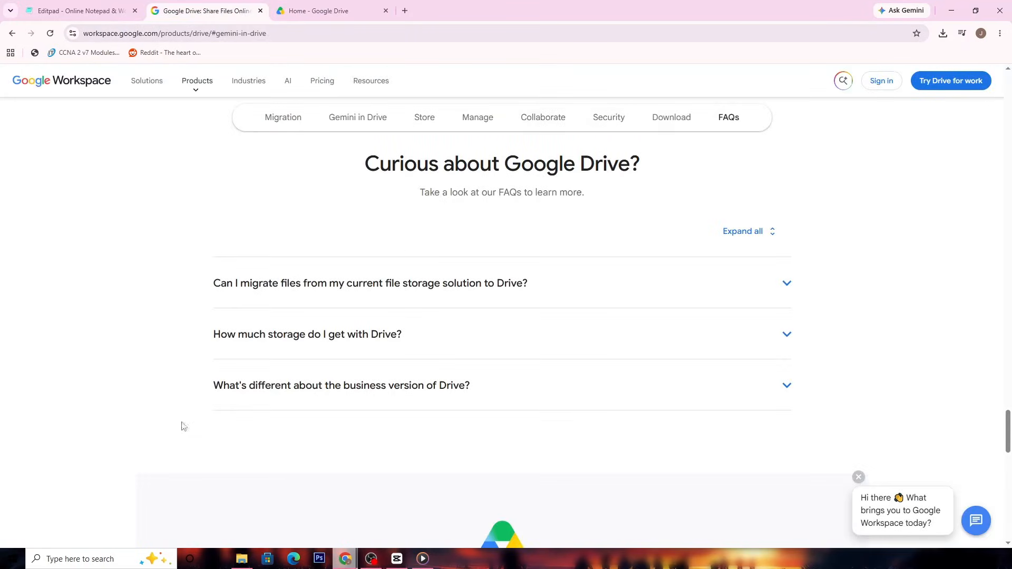
pyautogui.middleClick(186, 216)
# - Open the Google Cloud console at console.cloud.google.com in a new browser tab
pyautogui.click(405, 11)
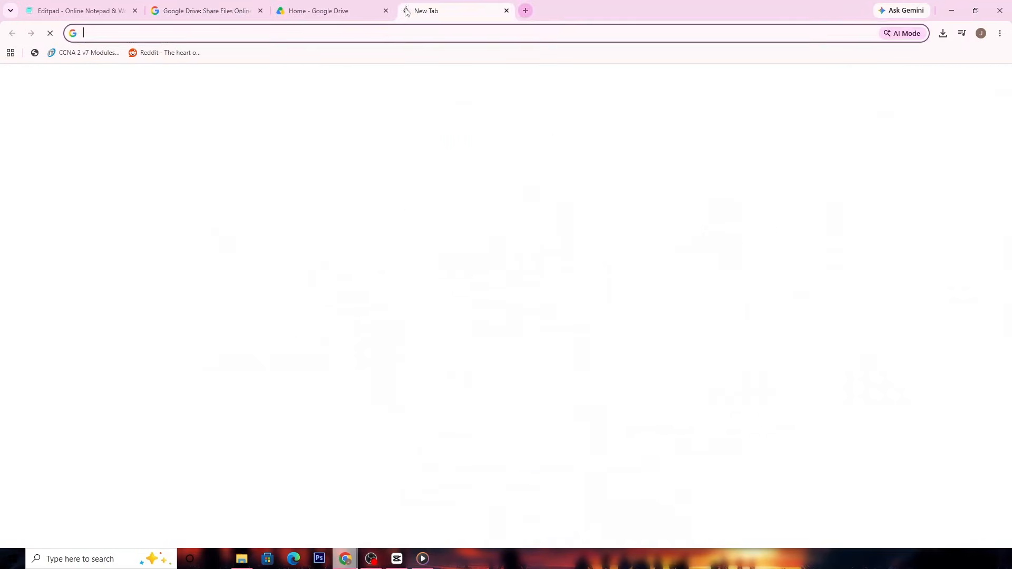
pyautogui.write('console')
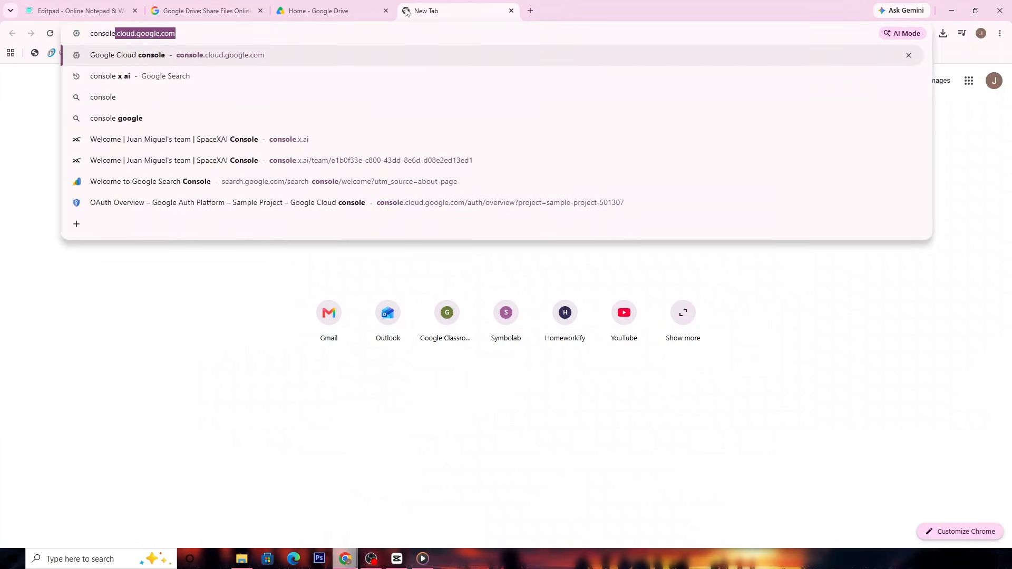
pyautogui.press('Right')
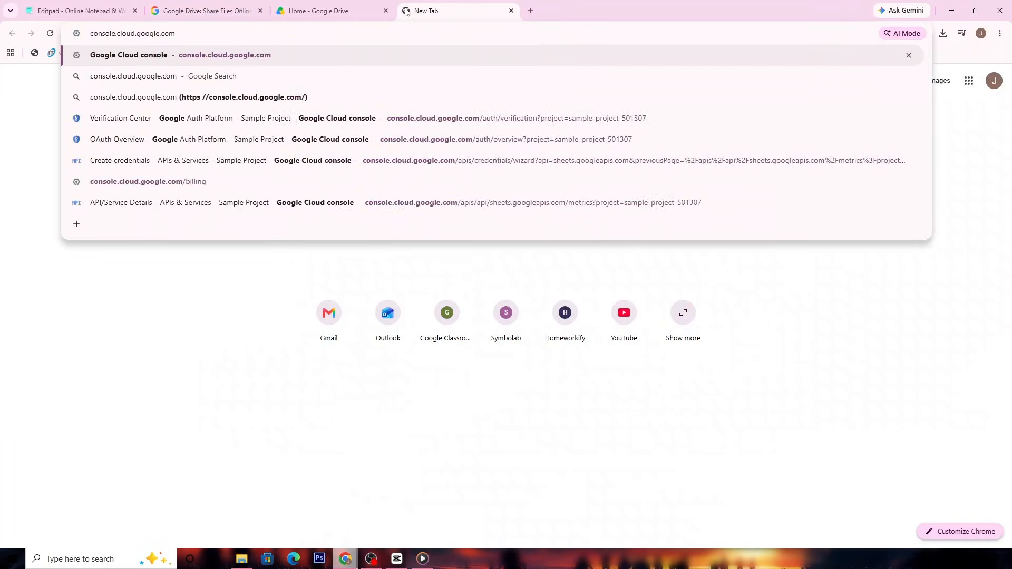
pyautogui.press('Return')
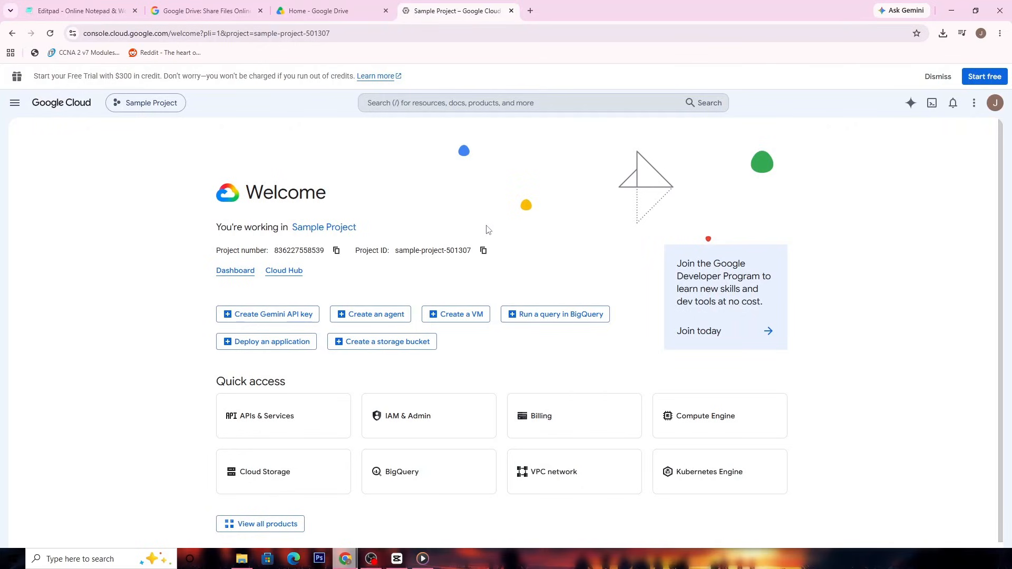
# - Create a new Google Cloud project named "Cloud Project" with no organization
pyautogui.scroll(-1, 554, 244)
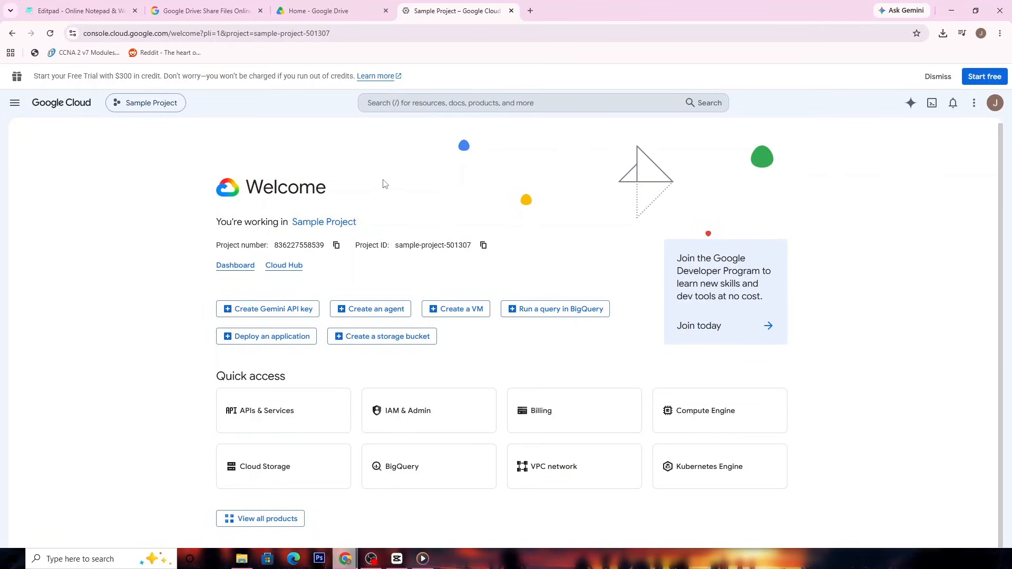
pyautogui.click(147, 105)
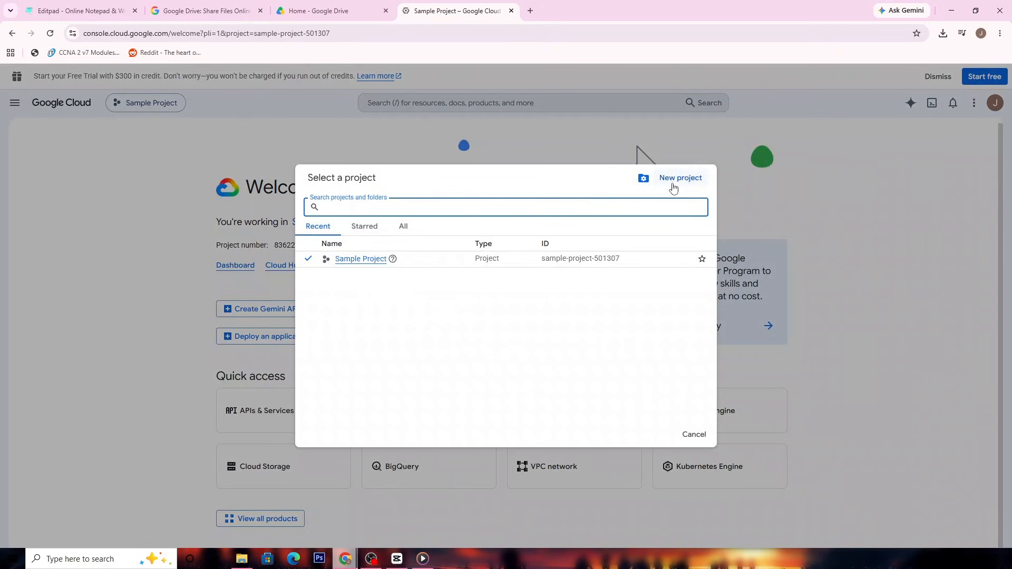
pyautogui.click(439, 263)
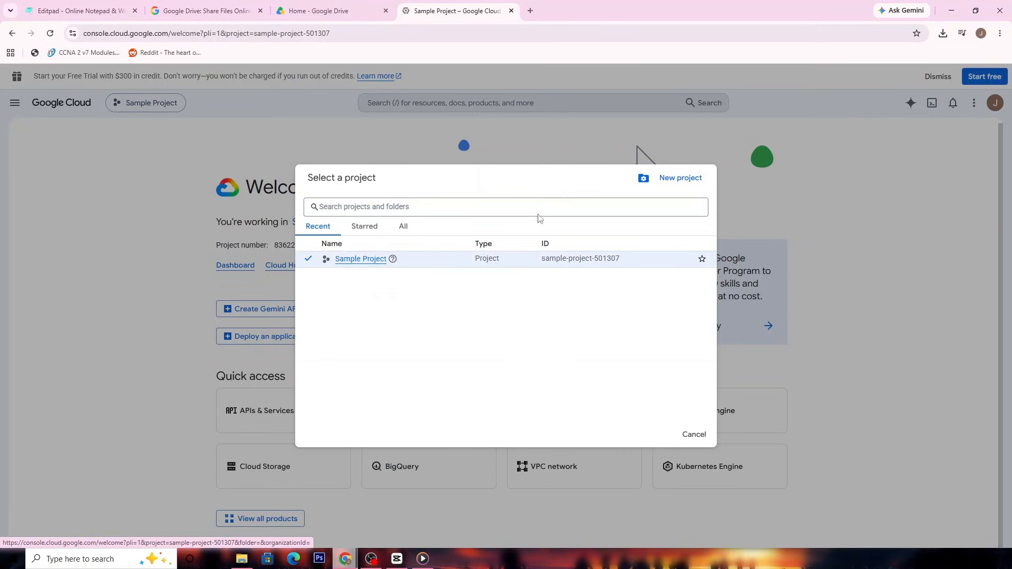
pyautogui.click(677, 181)
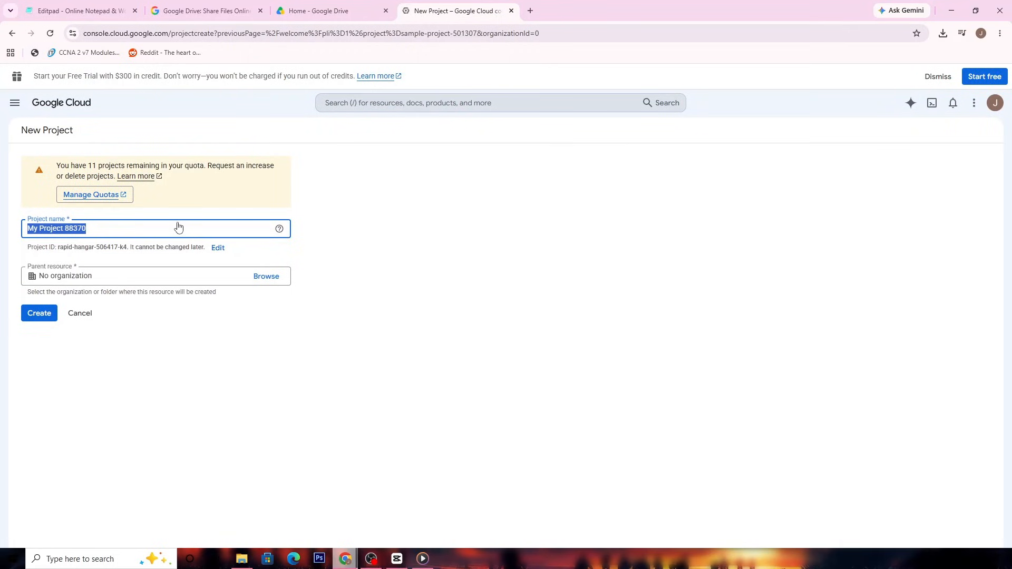
pyautogui.write('Cloud Pro')
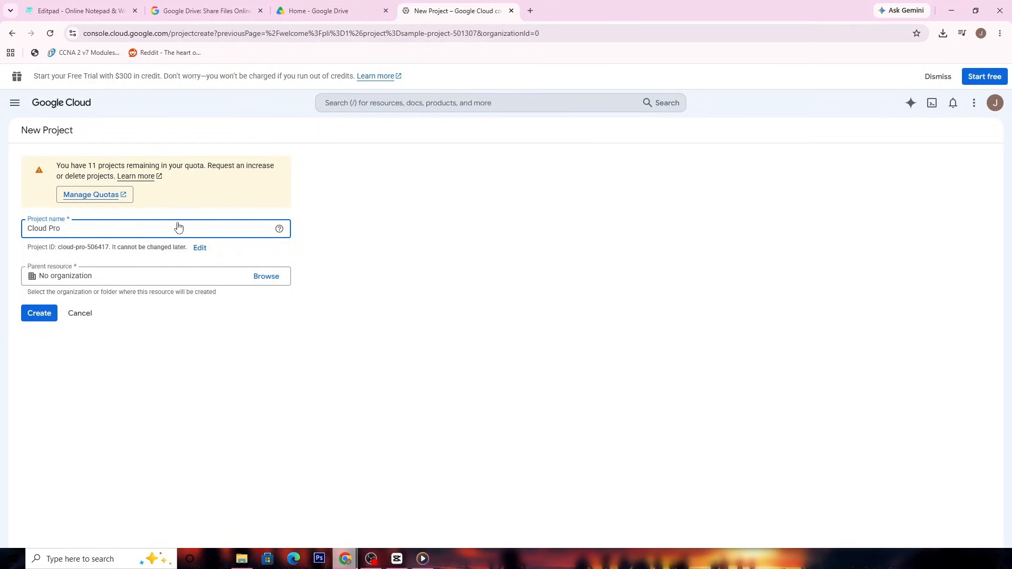
pyautogui.write('ject')
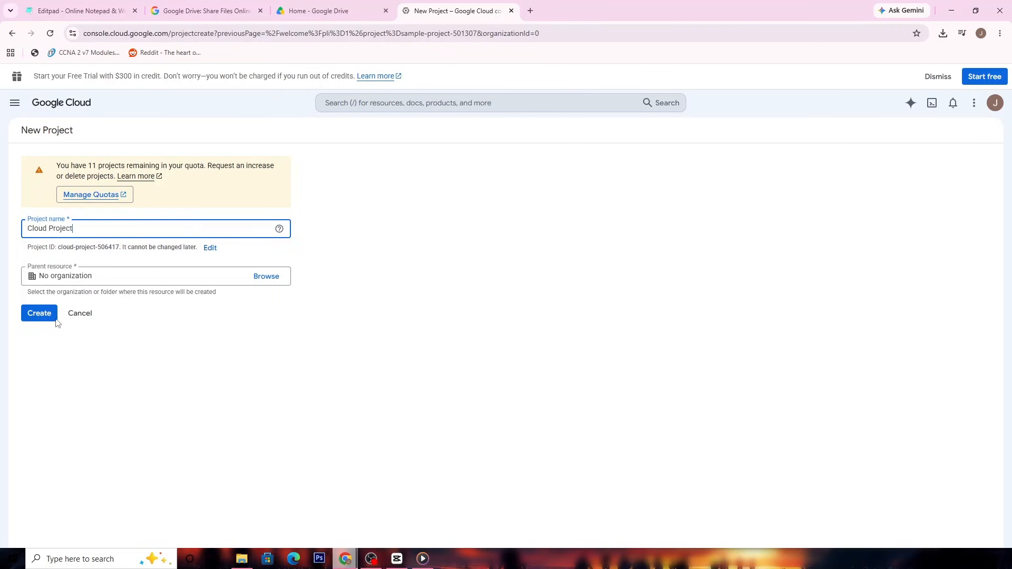
pyautogui.click(56, 313)
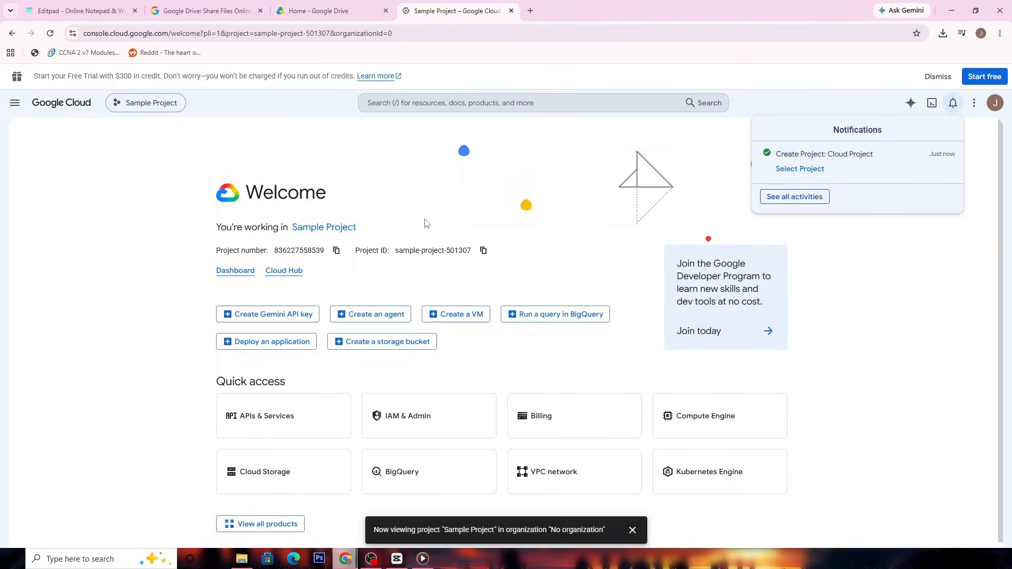
# - Switch the console to Cloud Project and dismiss the project notification
pyautogui.click(154, 105)
pyautogui.click(340, 259)
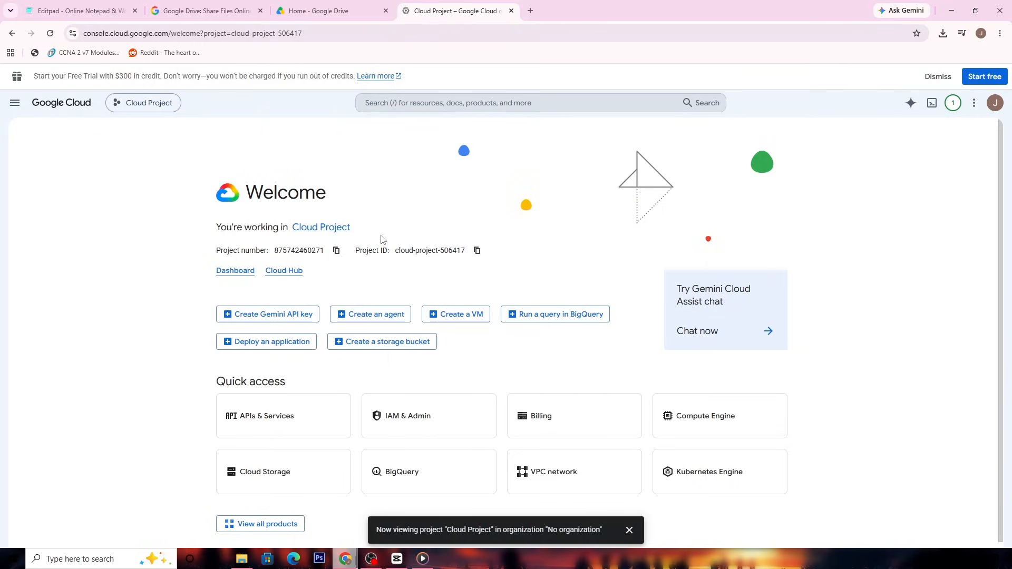
pyautogui.scroll(-2, 389, 240)
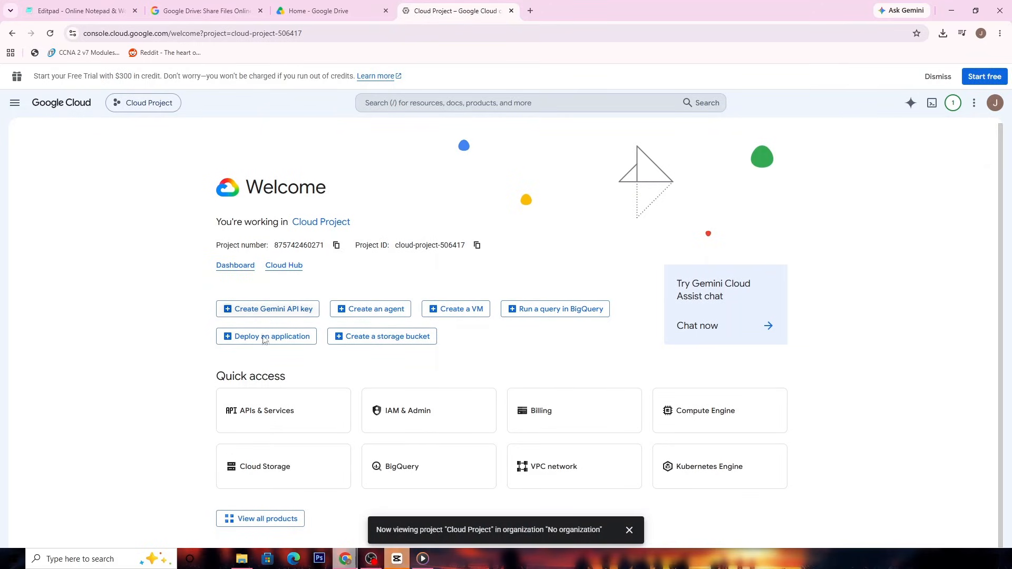
pyautogui.click(629, 529)
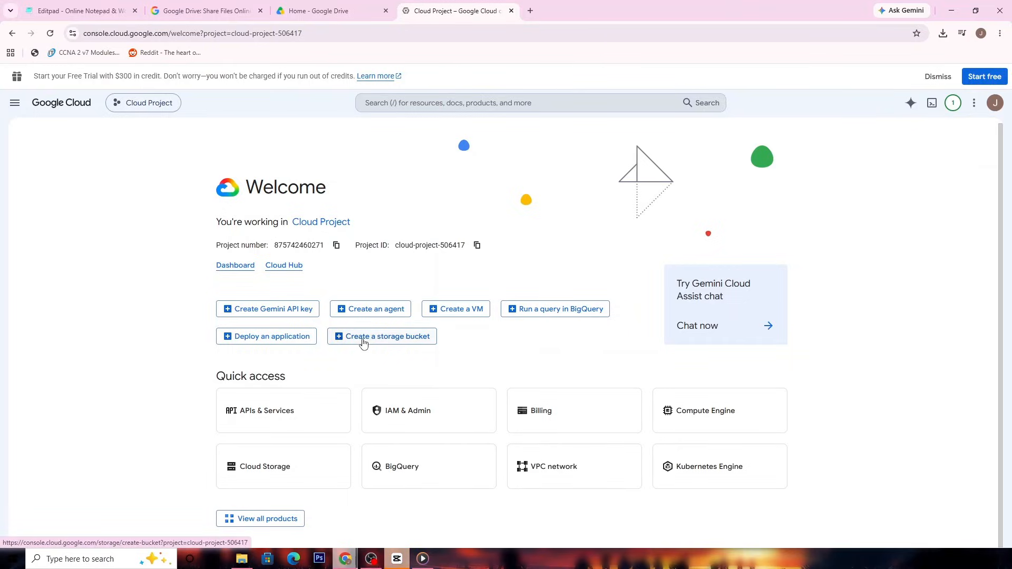
# - Find the Google Drive API in the API Library by searching for "google drive api" and enable it for the project
pyautogui.click(321, 416)
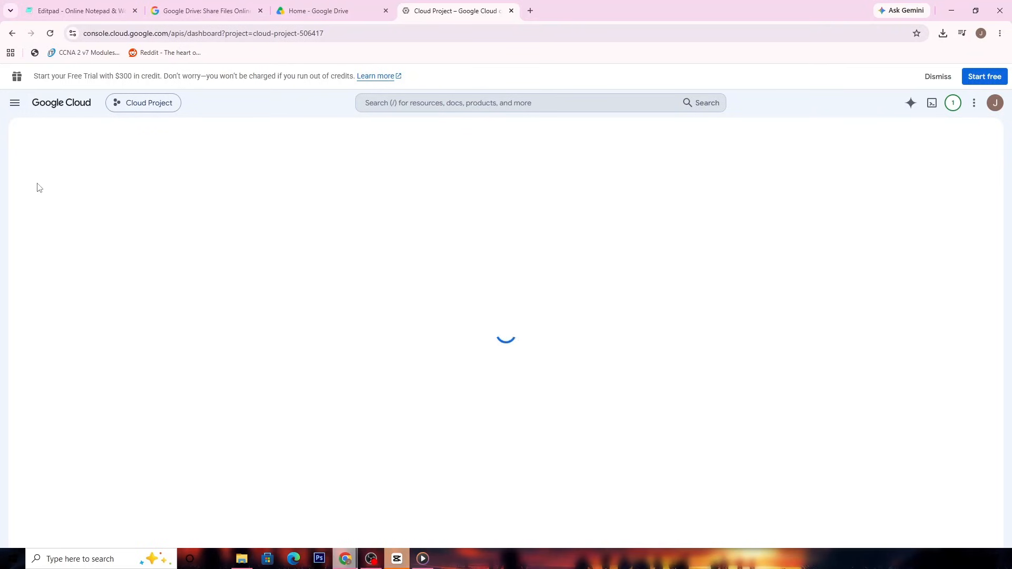
pyautogui.click(61, 177)
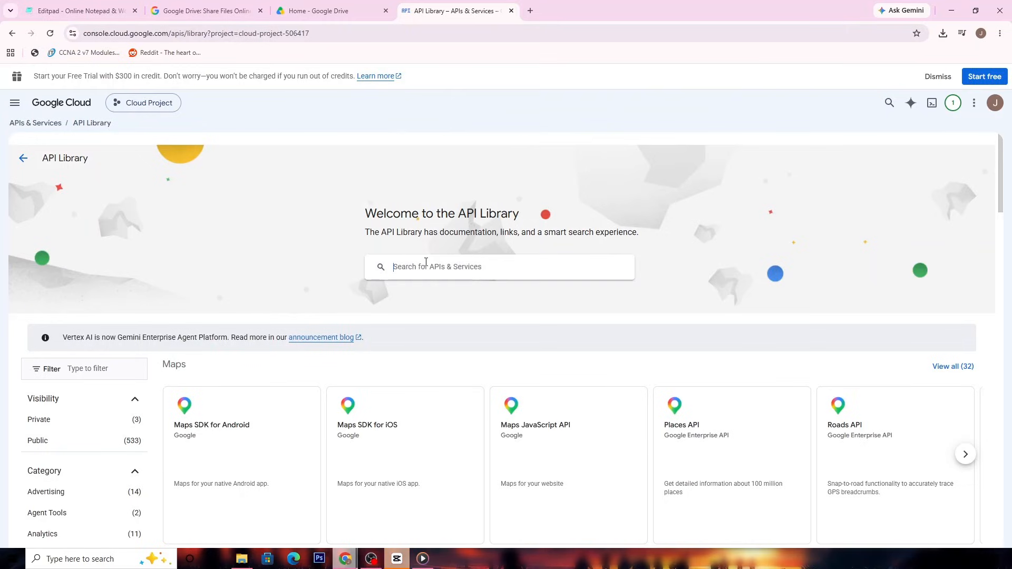
pyautogui.write('google dri')
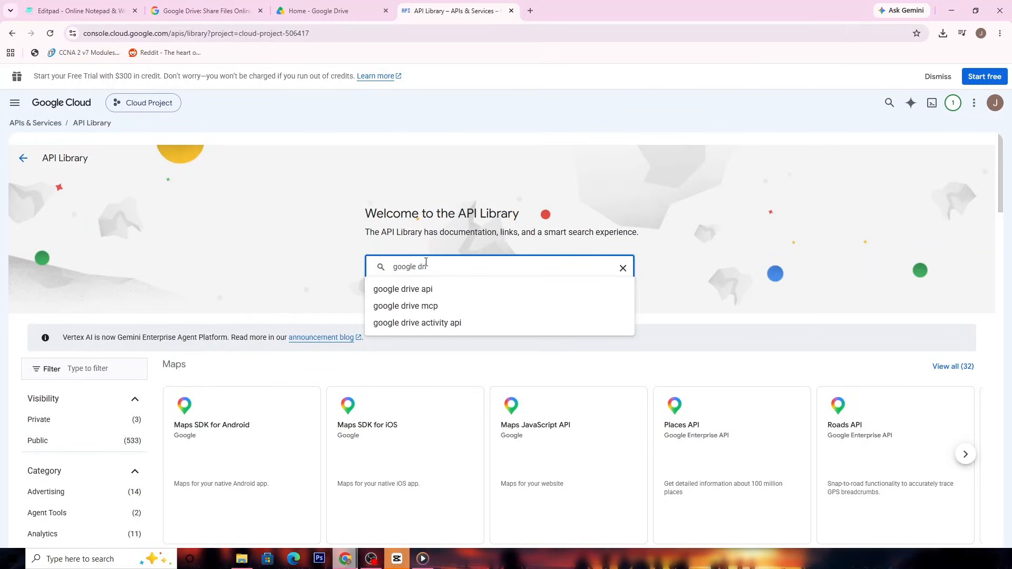
pyautogui.click(486, 295)
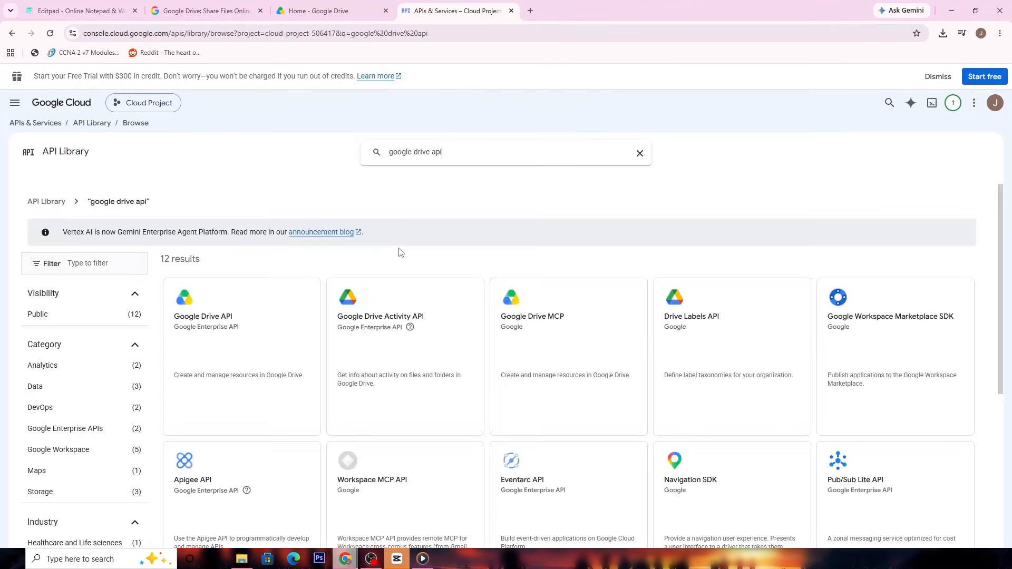
pyautogui.click(253, 354)
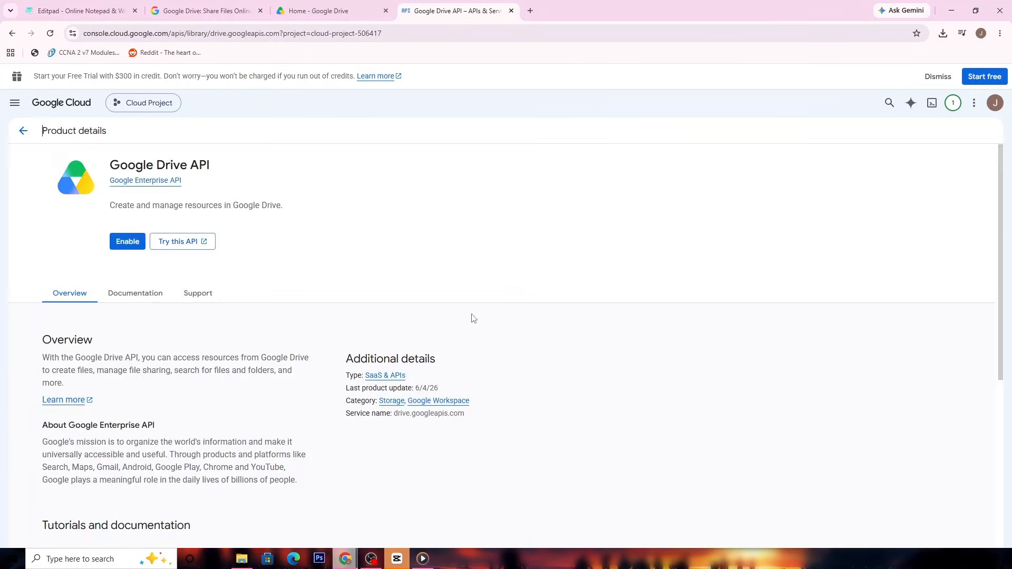
pyautogui.click(127, 242)
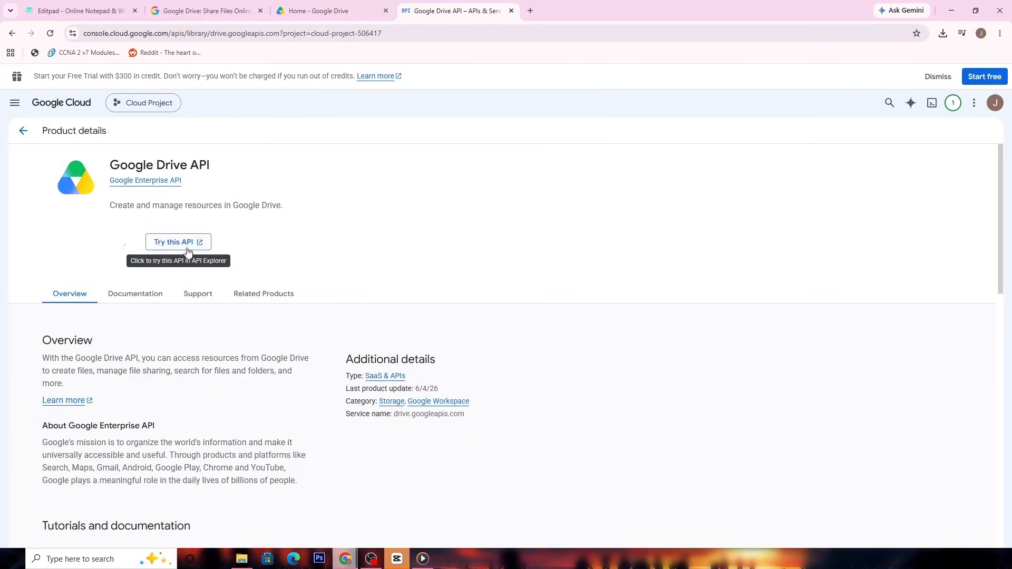
# - Leave the Google Drive API page and open the Credentials page of APIs & Services for Cloud Project
pyautogui.click(28, 140)
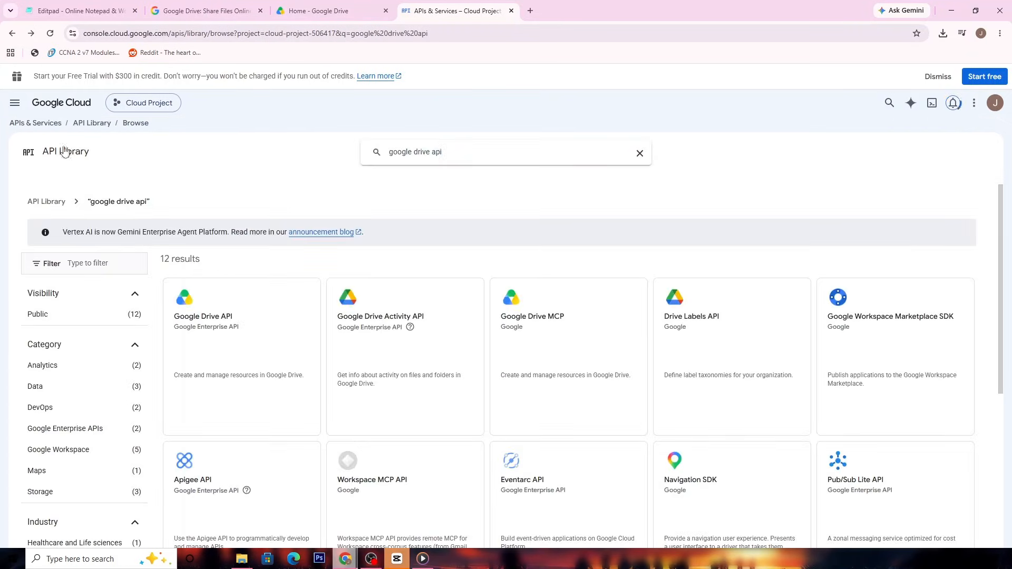
pyautogui.click(31, 123)
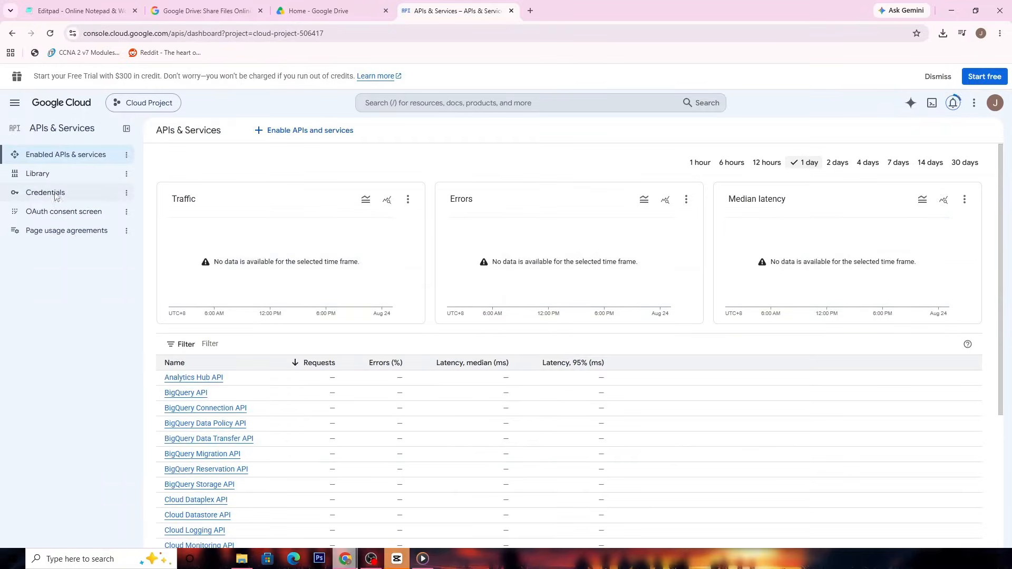
pyautogui.click(55, 194)
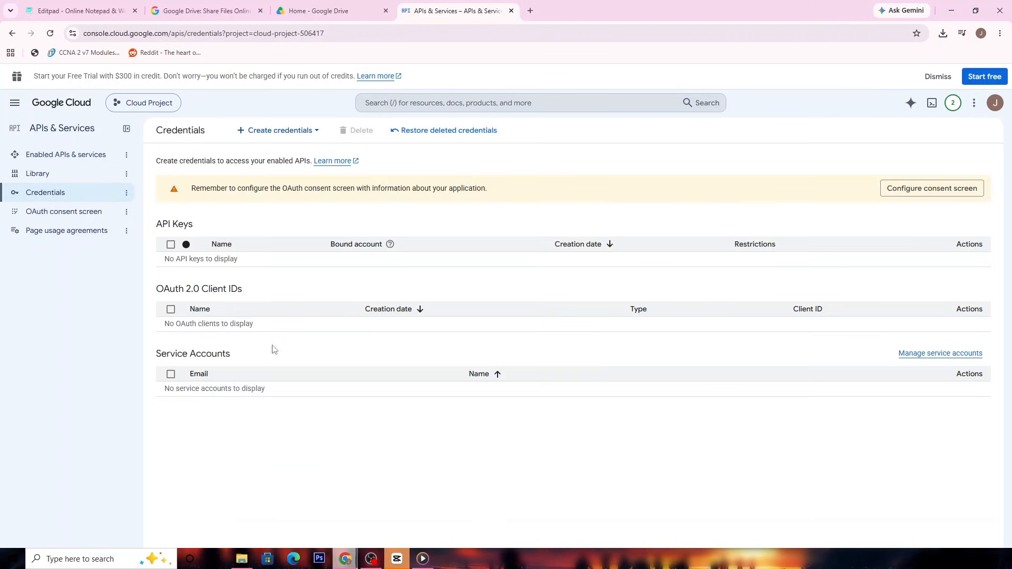
# - Start a new API key with its default name and try to create it without selecting any API
pyautogui.click(257, 133)
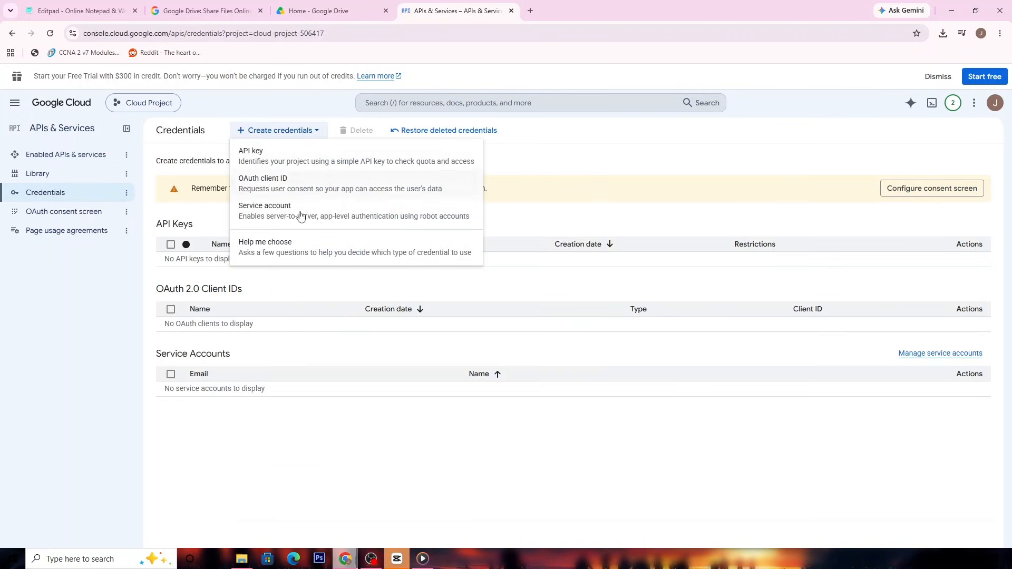
pyautogui.click(316, 158)
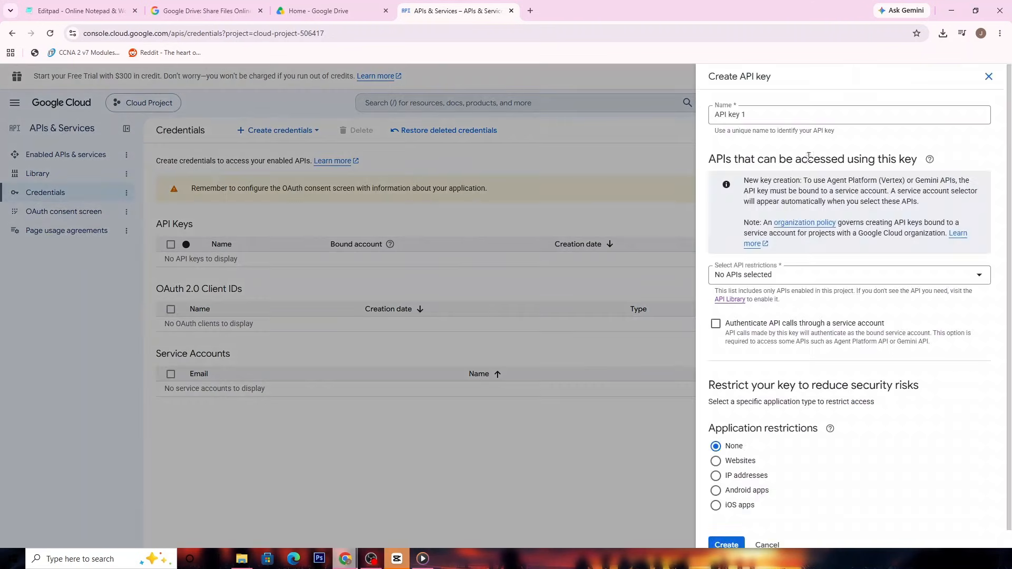
pyautogui.scroll(-2, 796, 246)
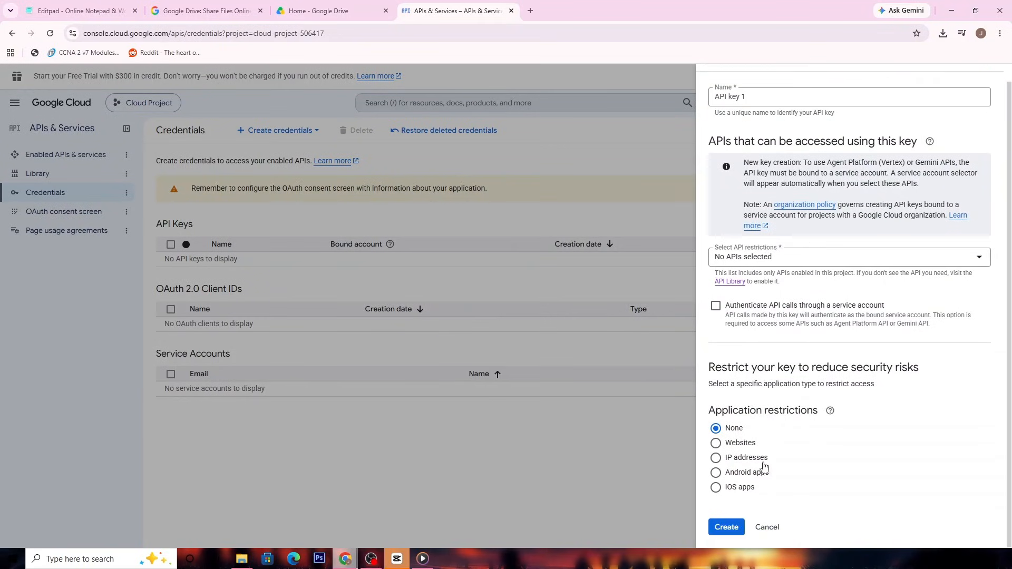
pyautogui.scroll(1, 786, 315)
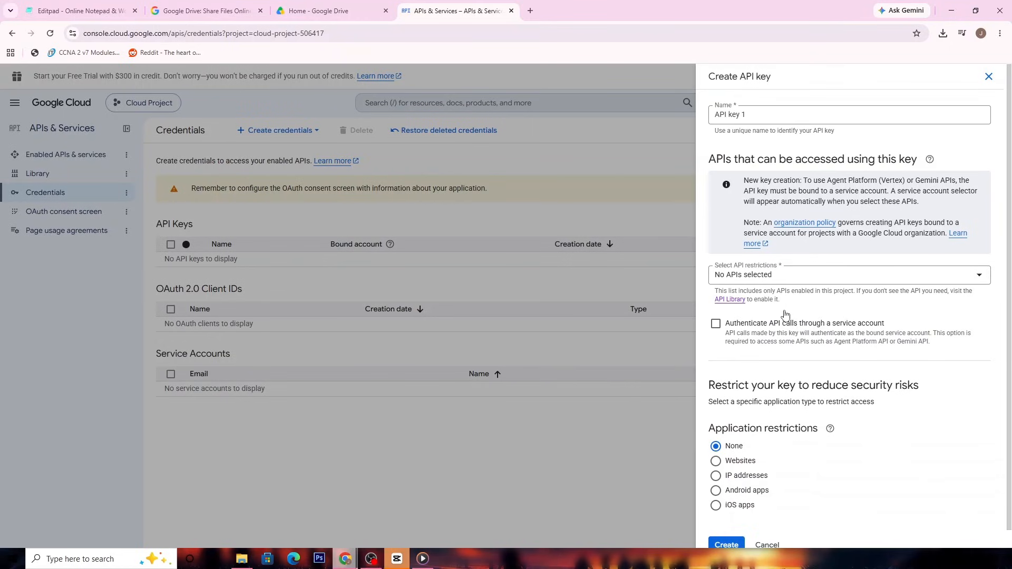
pyautogui.scroll(-1, 786, 314)
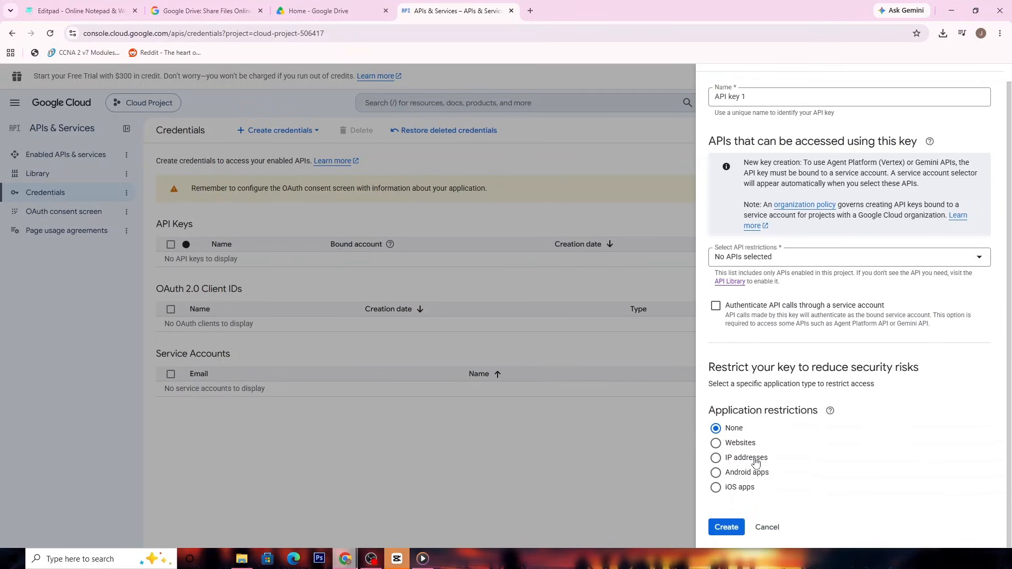
pyautogui.click(737, 526)
# - Restrict the new key to the Google Drive API only and create it with application restrictions set to None
pyautogui.click(796, 300)
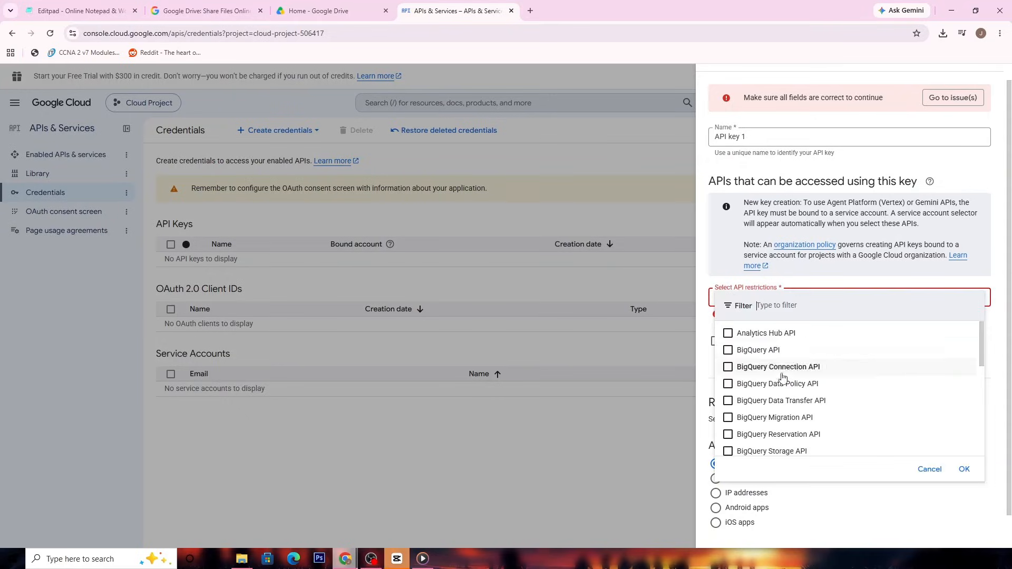
pyautogui.scroll(-5, 814, 380)
pyautogui.scroll(-1, 817, 394)
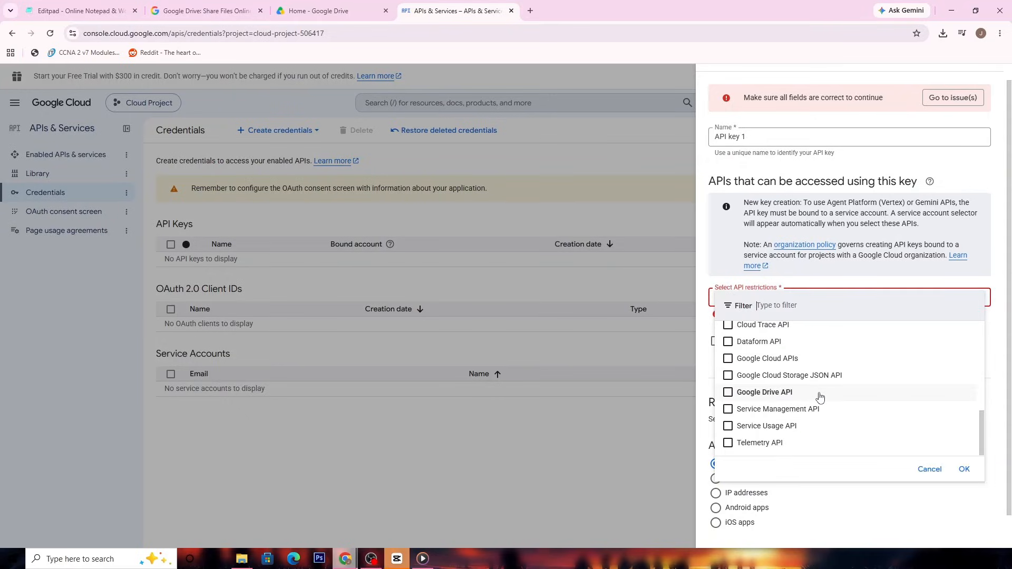
pyautogui.click(815, 360)
pyautogui.click(801, 393)
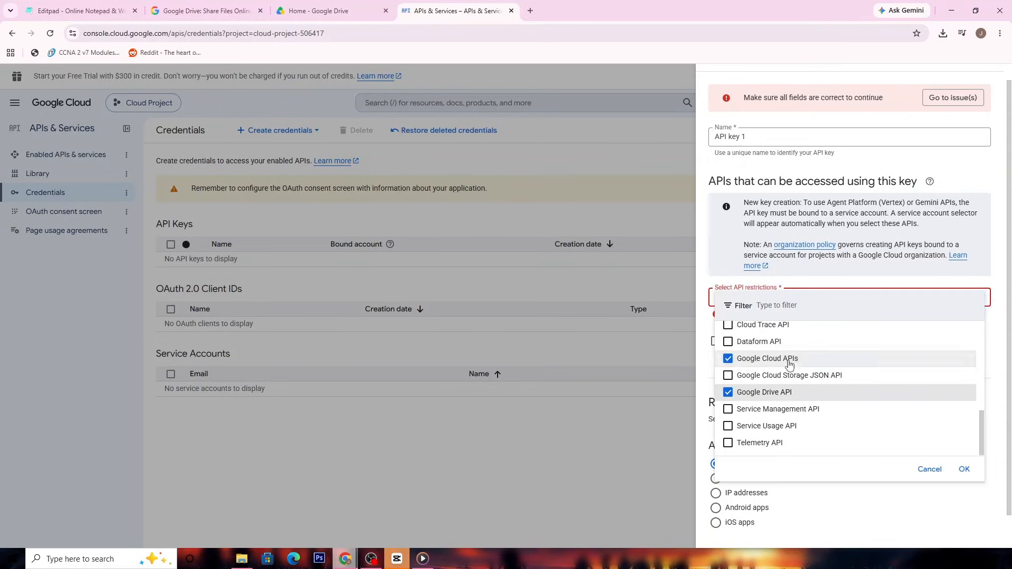
pyautogui.click(767, 359)
pyautogui.click(964, 469)
pyautogui.scroll(-2, 812, 445)
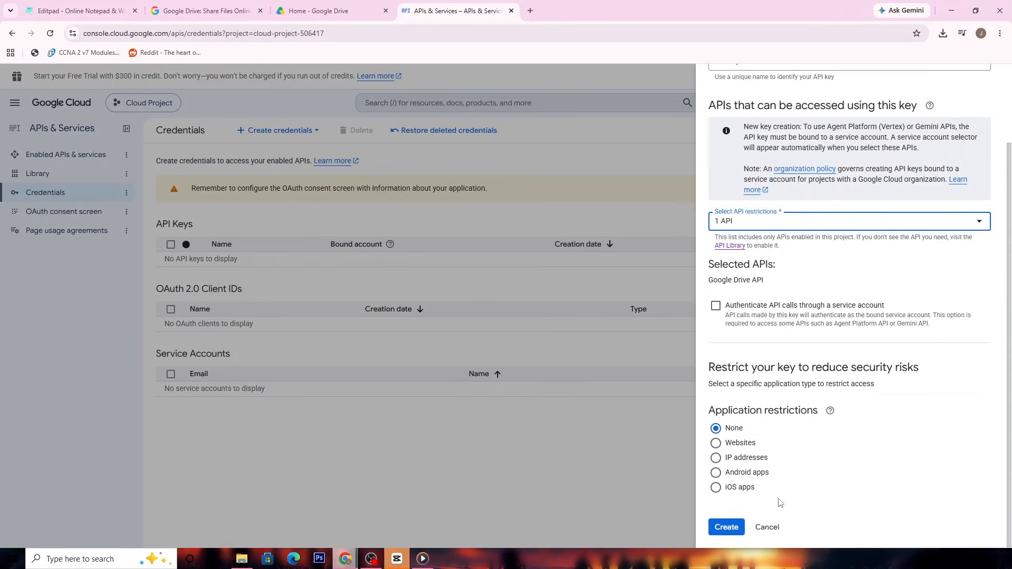
pyautogui.click(735, 528)
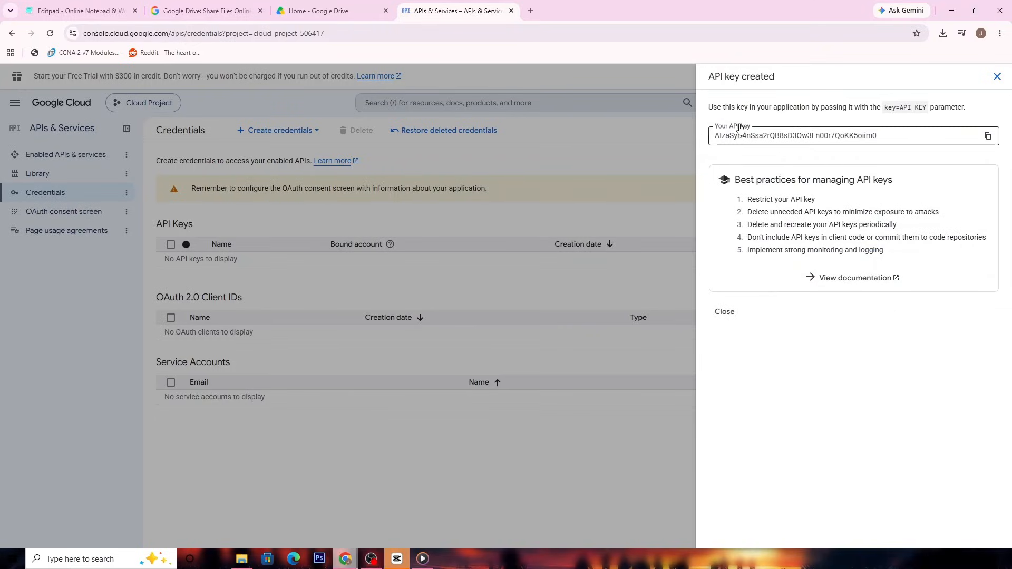
# - Select the full value of the newly created API key, and close the key details to return to the credentials list
pyautogui.doubleClick(762, 135)
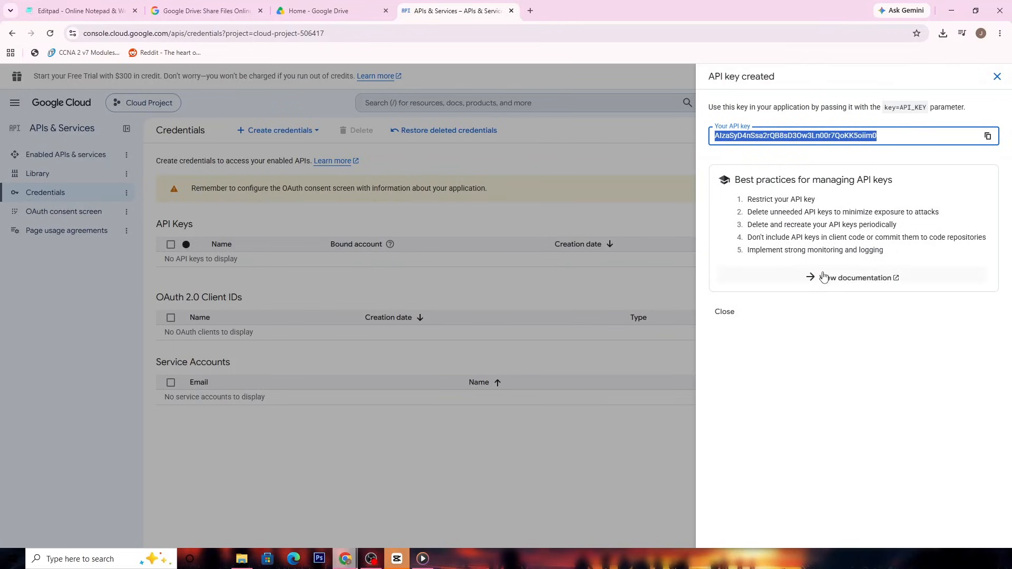
pyautogui.click(508, 273)
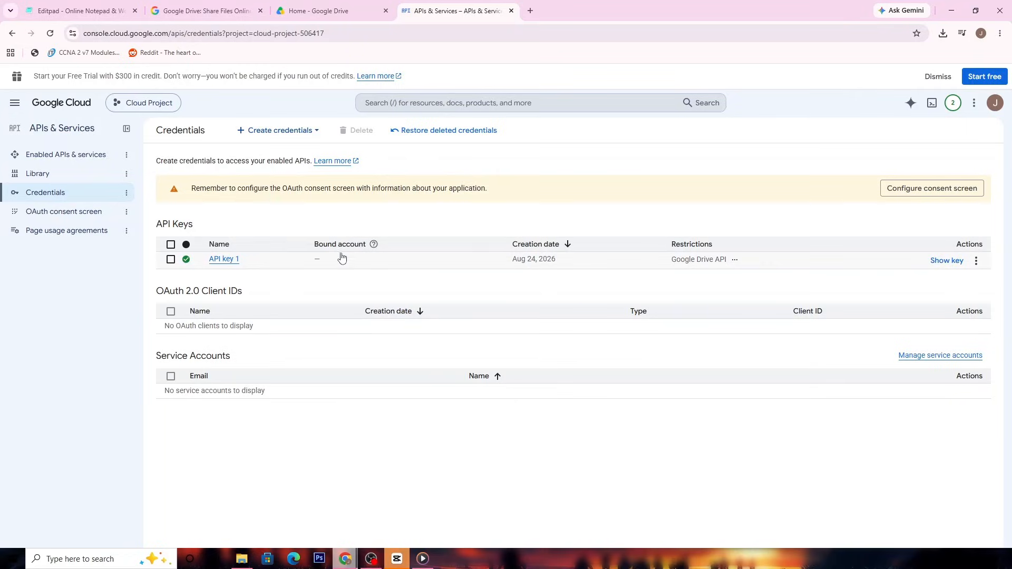
pyautogui.click(975, 263)
pyautogui.click(764, 268)
pyautogui.click(764, 267)
# - Open API key 1 for editing and load the linked documentation on restricting its use in a separate tab
pyautogui.click(232, 259)
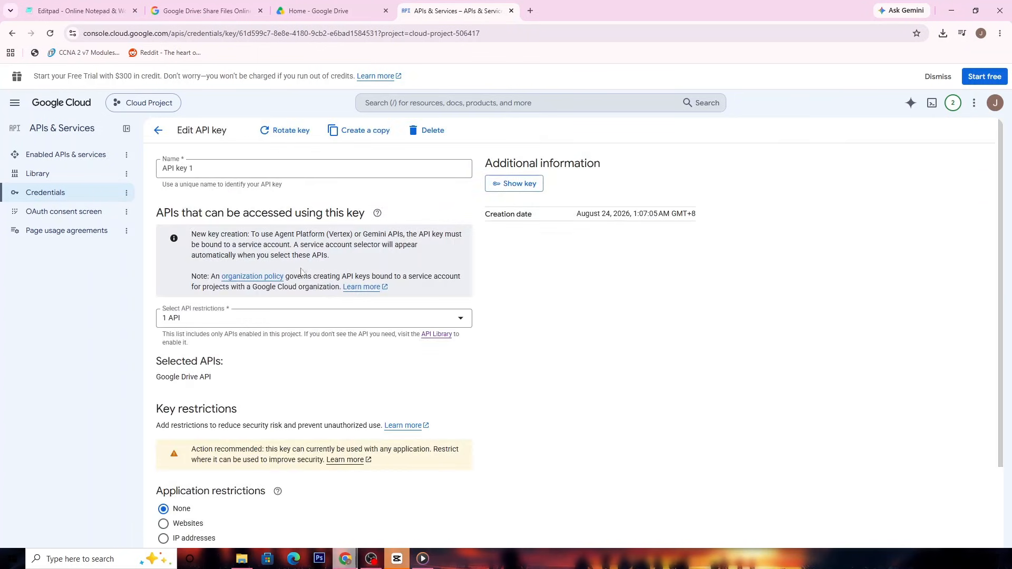
pyautogui.scroll(-2, 323, 312)
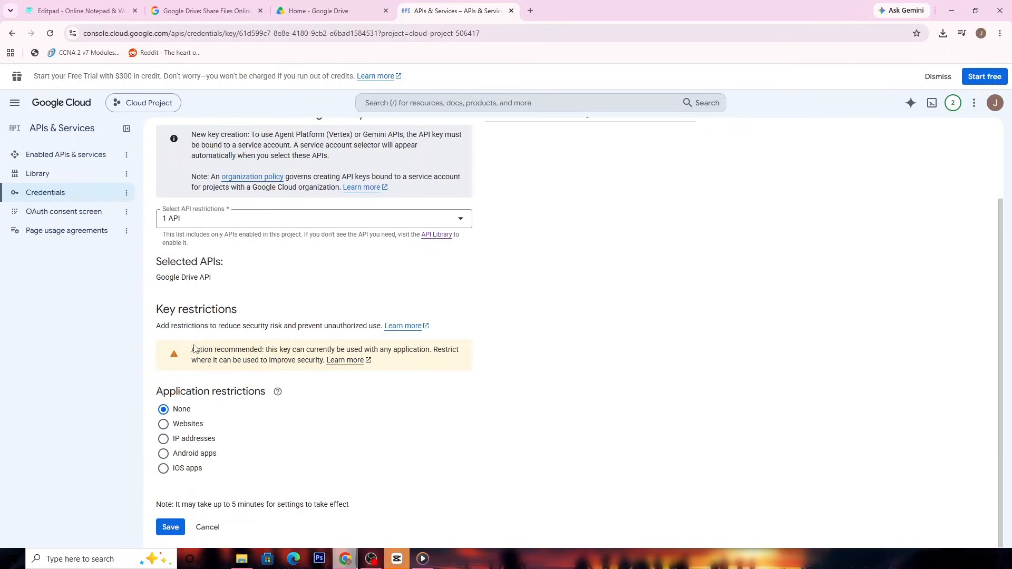
pyautogui.moveTo(157, 327); pyautogui.dragTo(381, 330)
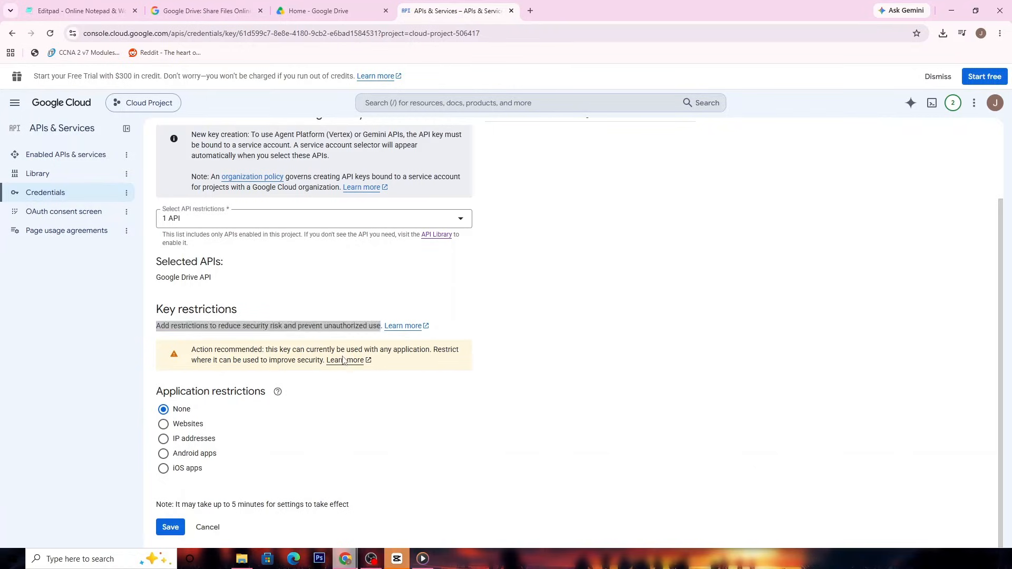
pyautogui.click(344, 360)
pyautogui.click(453, 10)
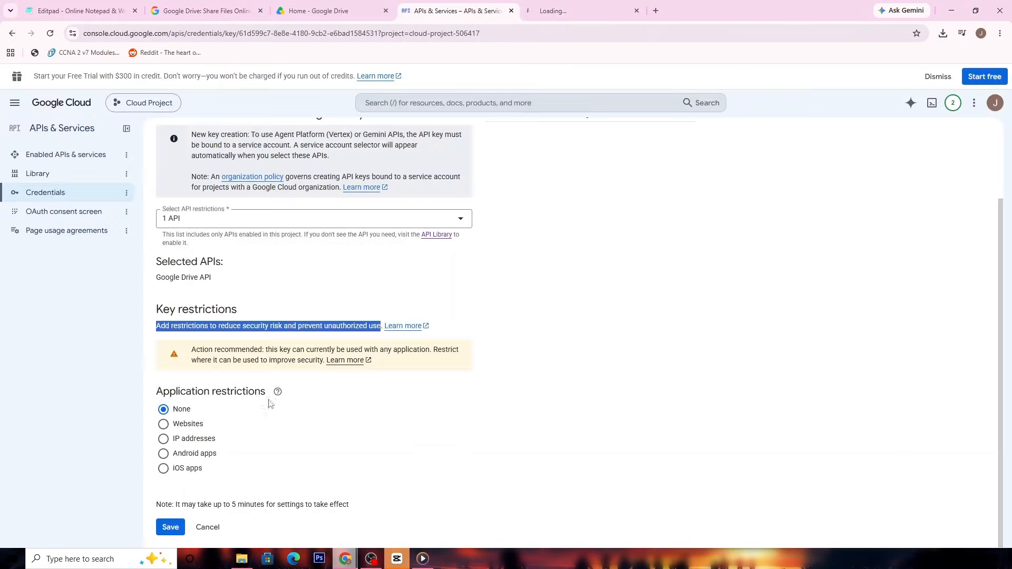
# - Compare the application restriction settings offered for IP addresses, iOS apps, Android apps and Websites on API key 1
pyautogui.click(184, 438)
pyautogui.scroll(-3, 248, 422)
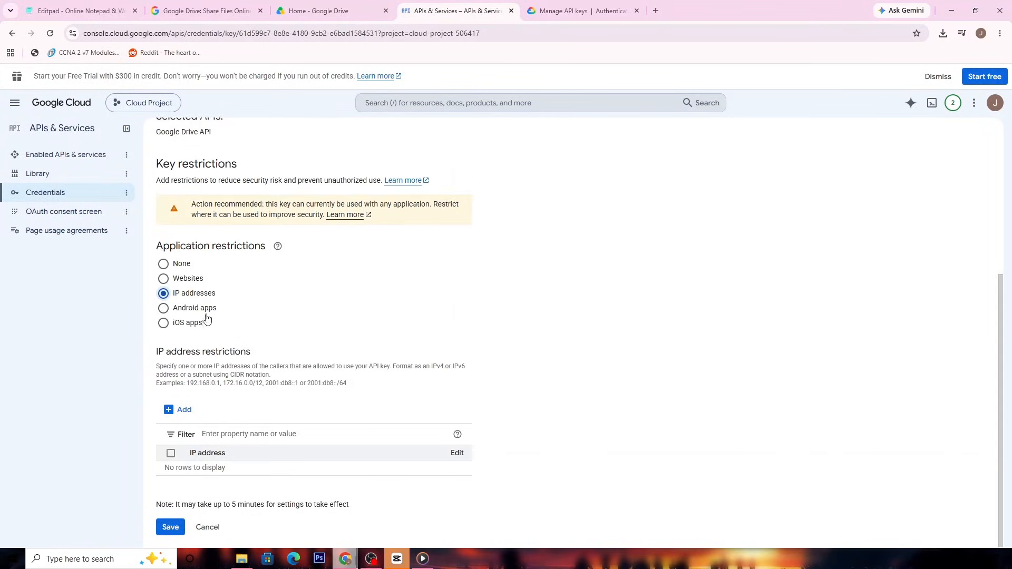
pyautogui.click(187, 310)
pyautogui.click(186, 338)
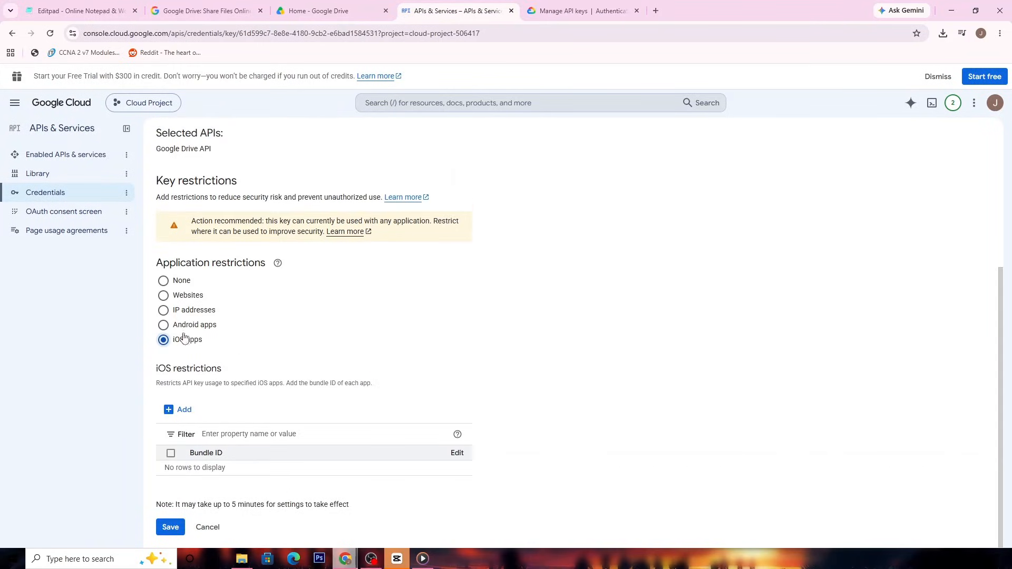
pyautogui.click(187, 295)
pyautogui.scroll(-1, 300, 390)
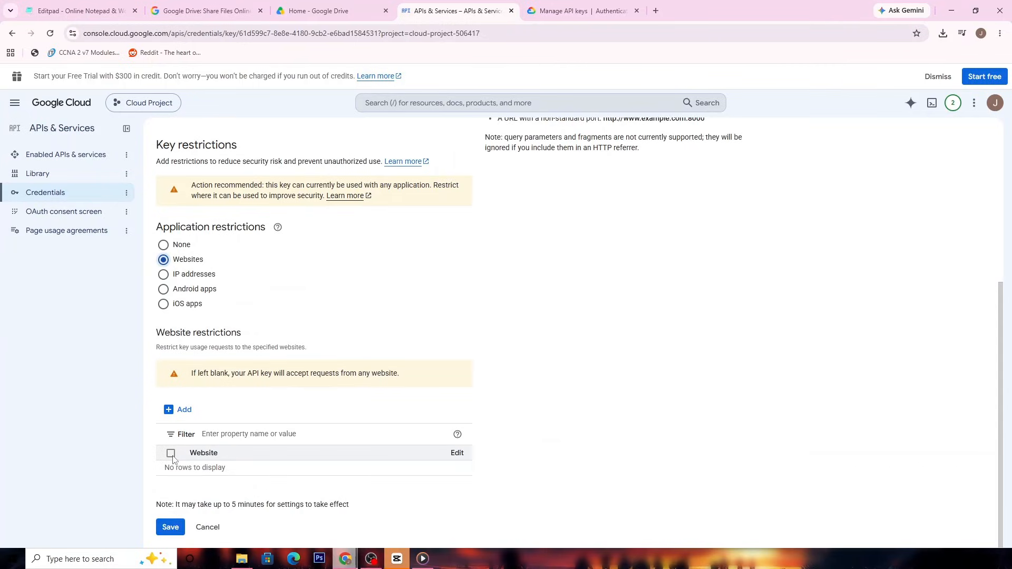
pyautogui.click(188, 305)
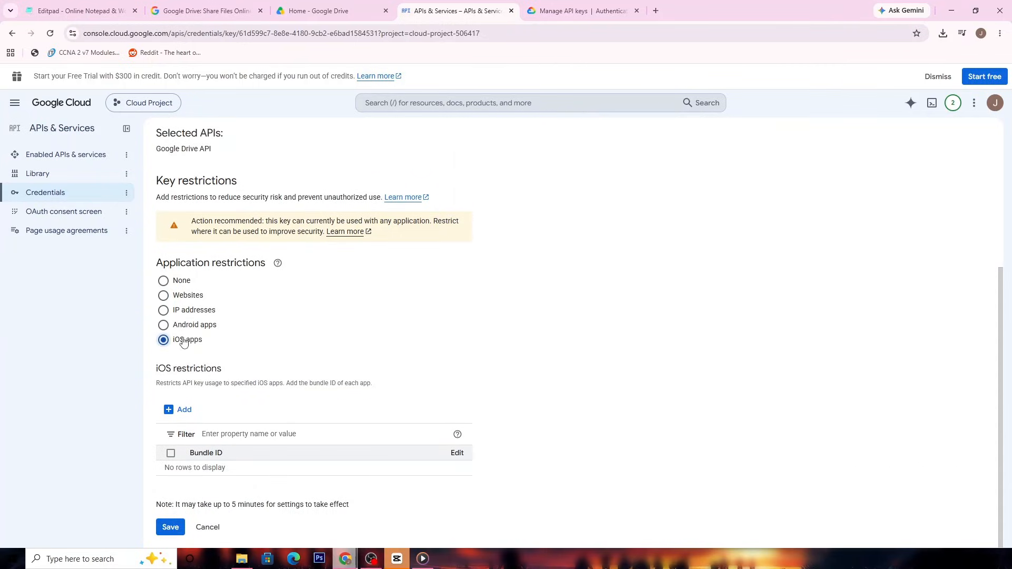
pyautogui.click(191, 324)
pyautogui.click(191, 304)
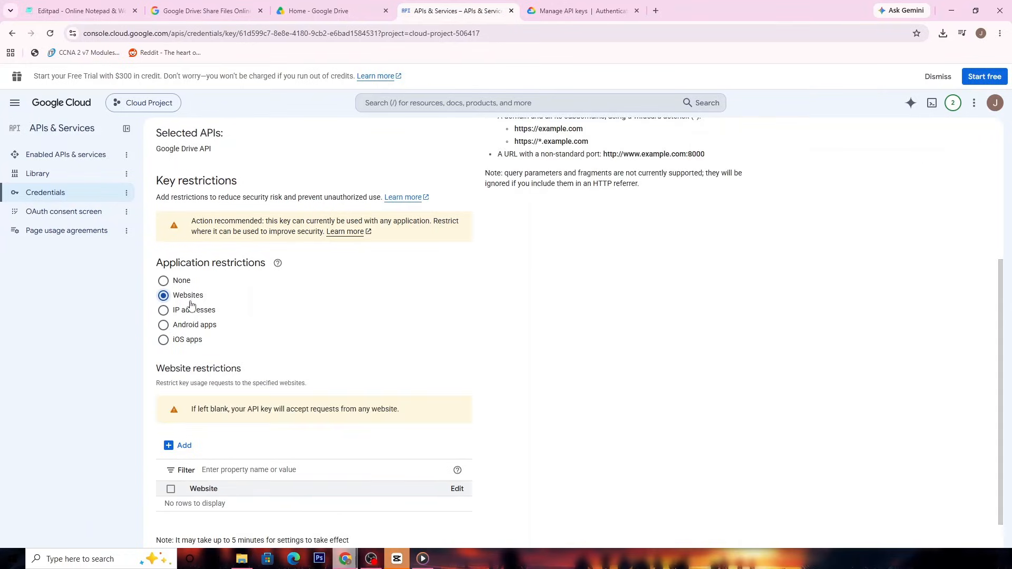
pyautogui.scroll(-1, 215, 467)
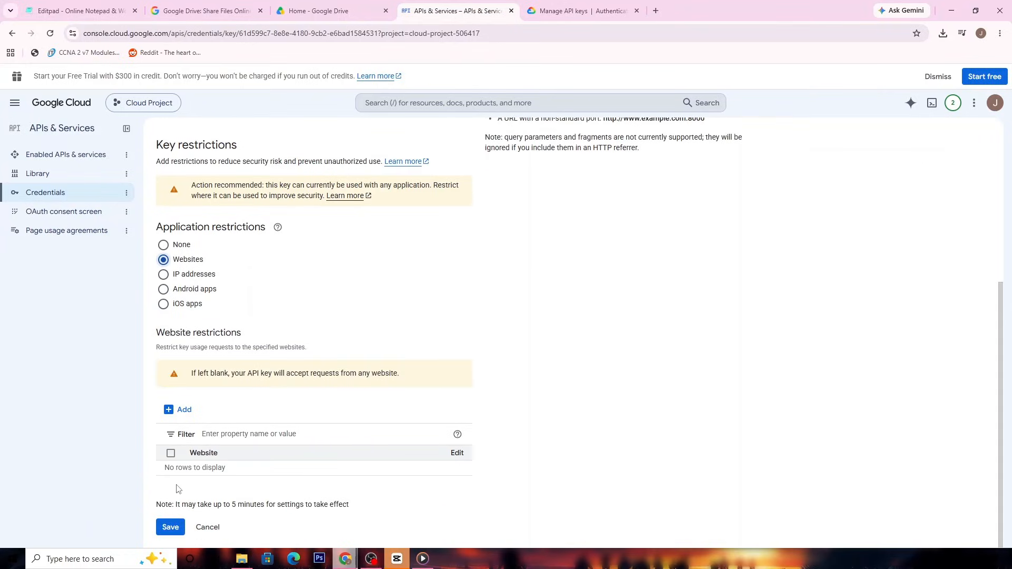
# - Try to set API key 1's application restriction to iOS apps and save the key
pyautogui.click(198, 289)
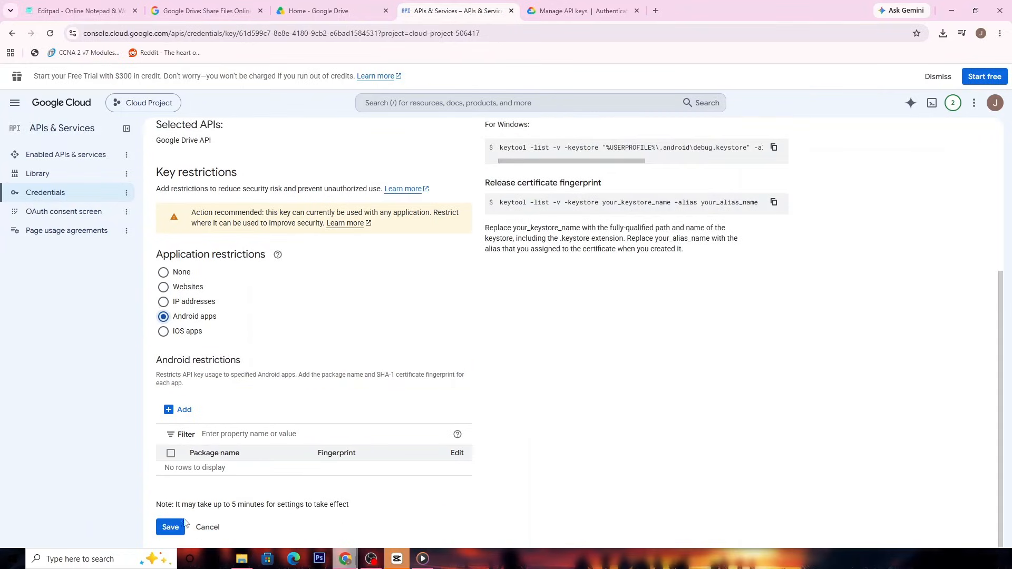
pyautogui.click(193, 331)
pyautogui.click(170, 526)
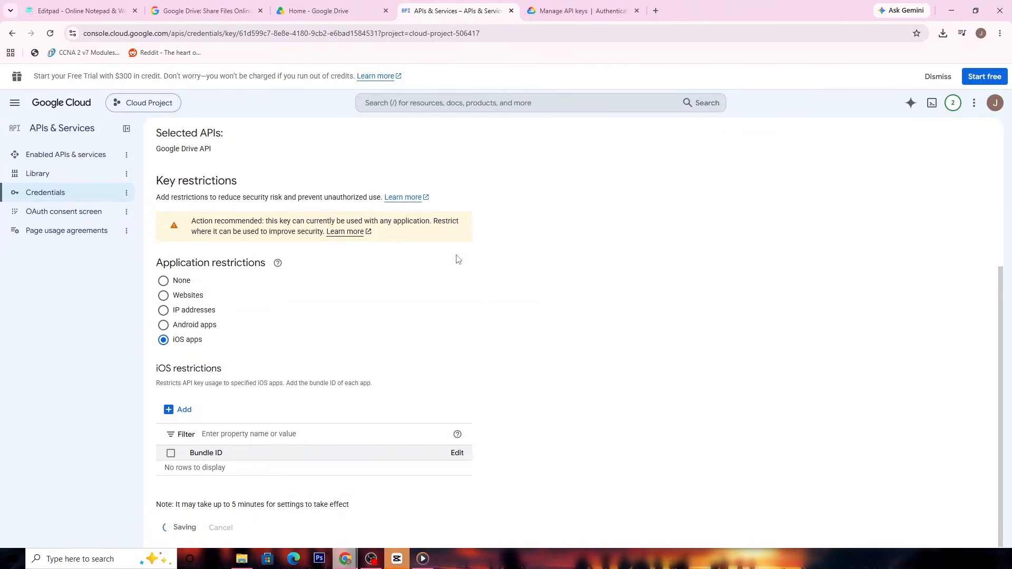
# - Look through the Manage API keys documentation in the other browser tab
pyautogui.scroll(2, 583, 146)
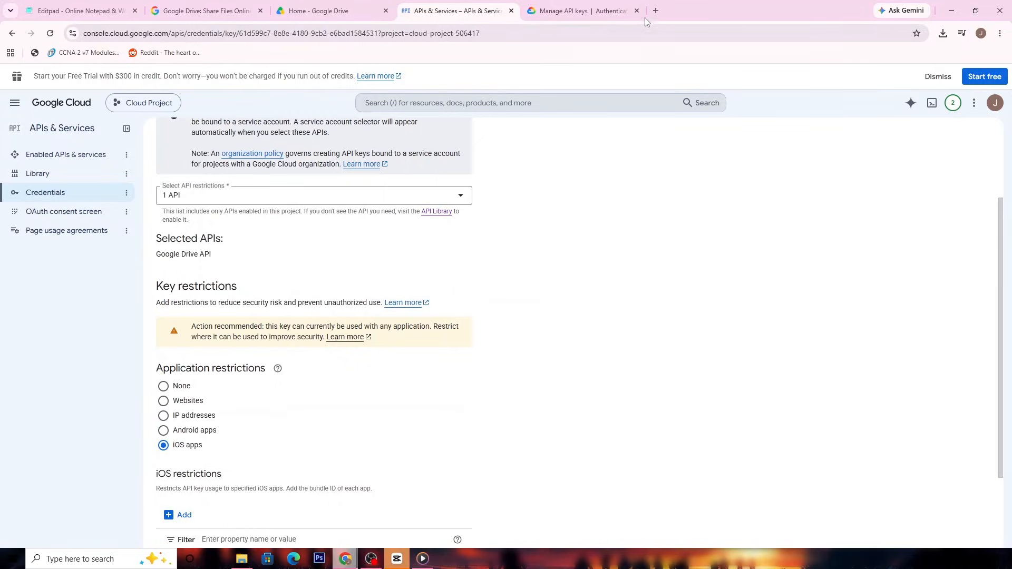
pyautogui.click(588, 11)
pyautogui.scroll(-2, 339, 369)
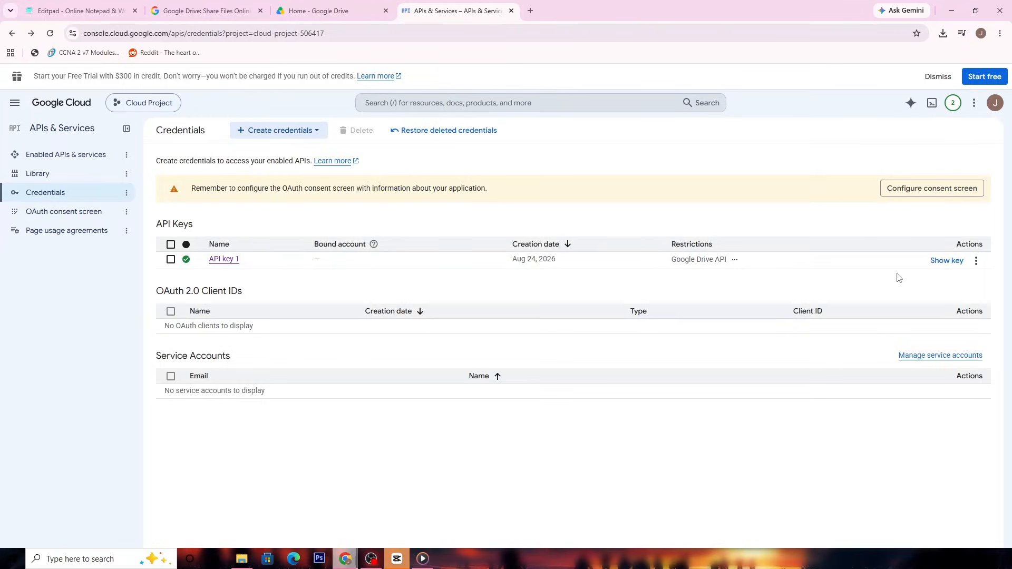
# - Reopen API key 1 for editing from the credentials list and delete the credential
pyautogui.click(976, 262)
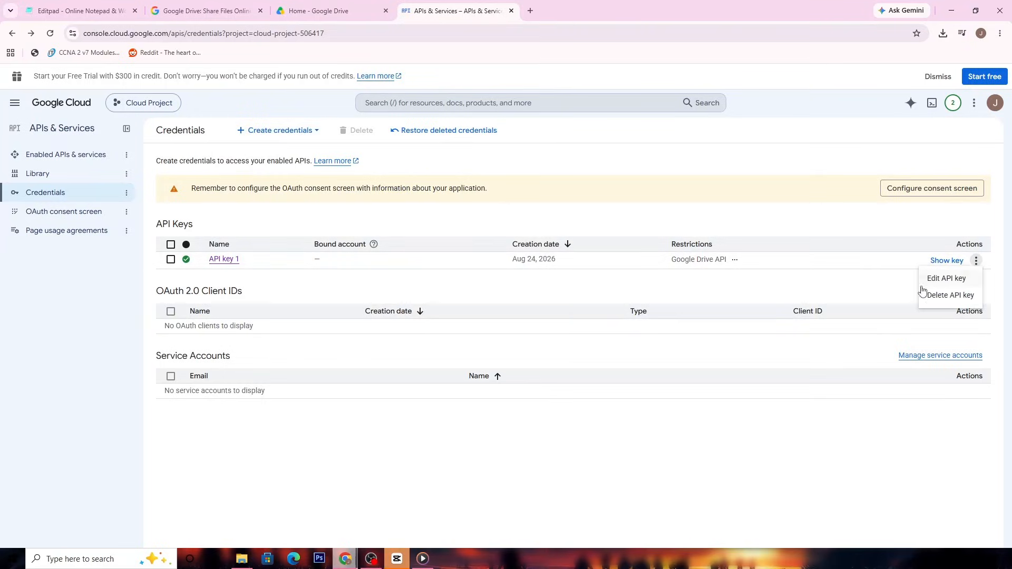
pyautogui.click(949, 279)
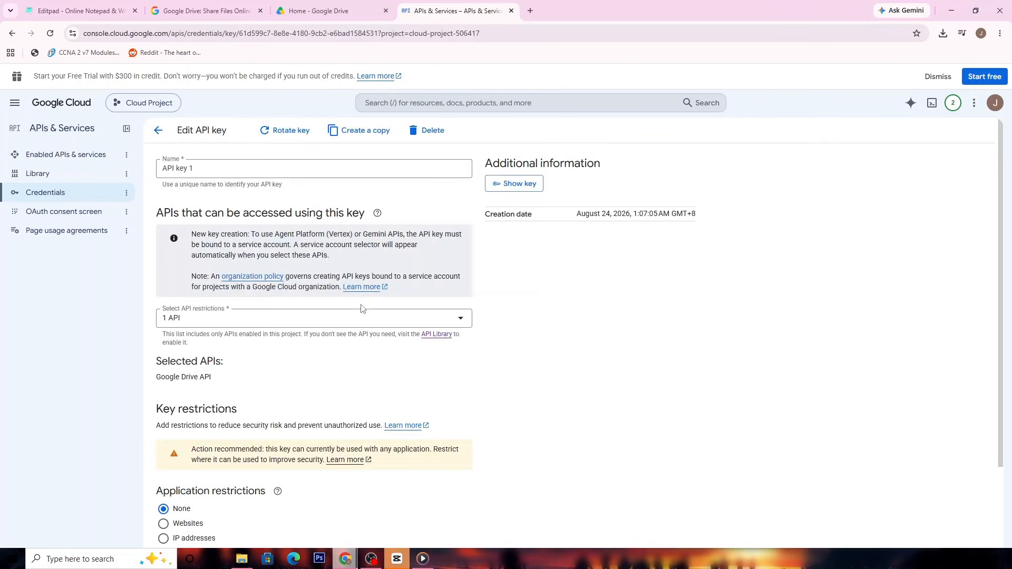
pyautogui.scroll(-2, 372, 244)
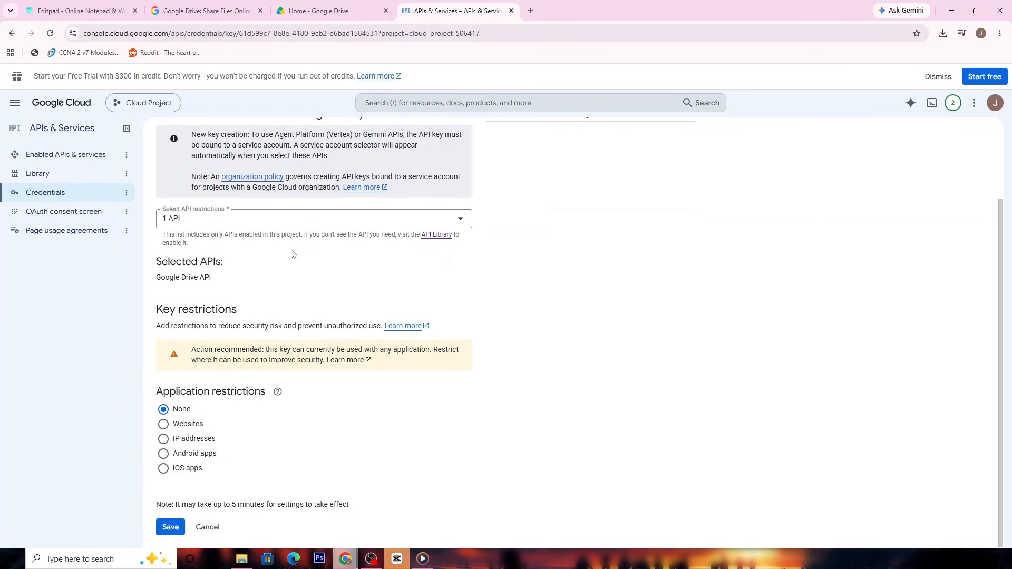
pyautogui.scroll(2, 436, 143)
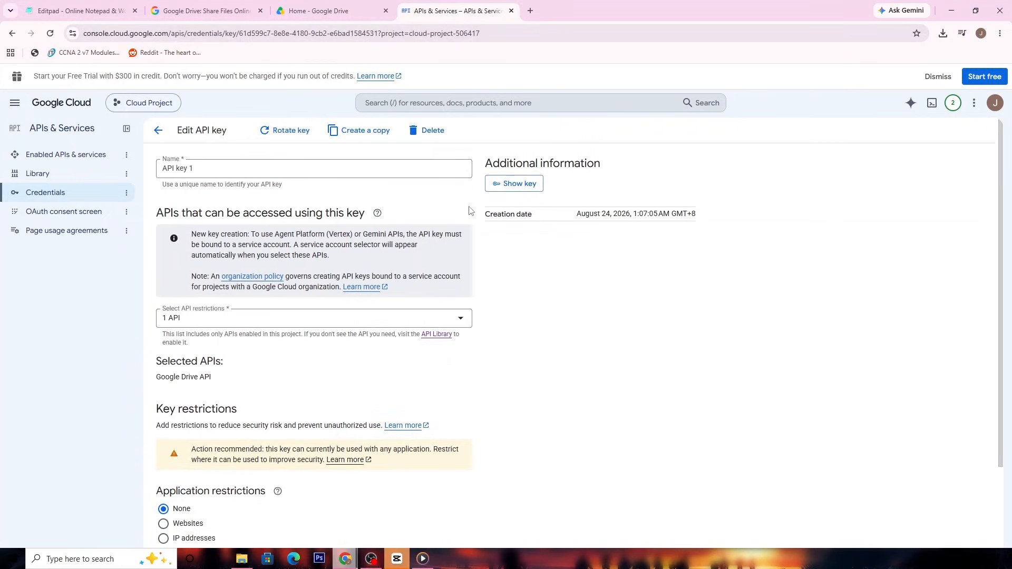
pyautogui.click(435, 139)
pyautogui.click(634, 354)
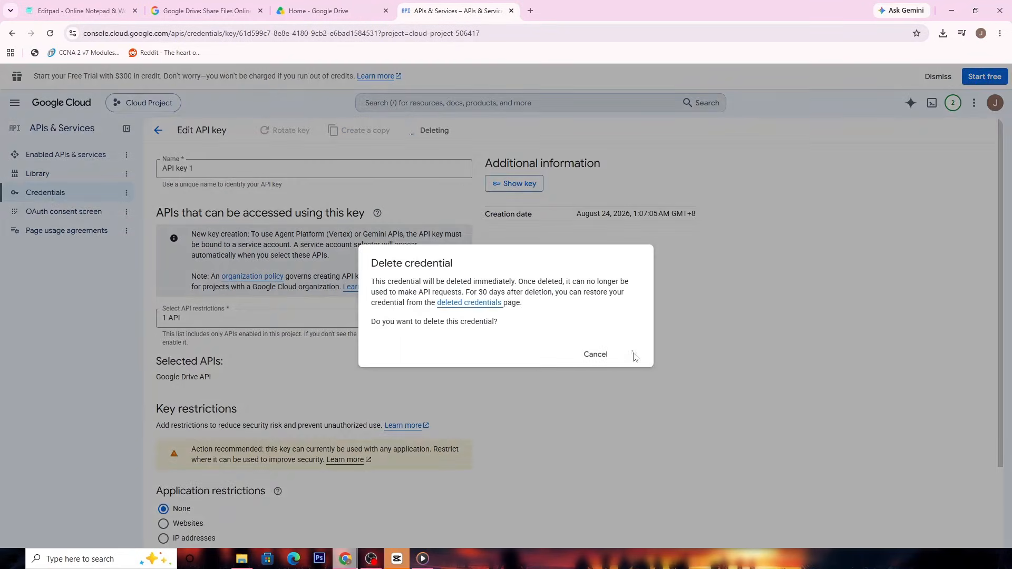
# - Switch to the Editpad notes tab
pyautogui.click(79, 11)
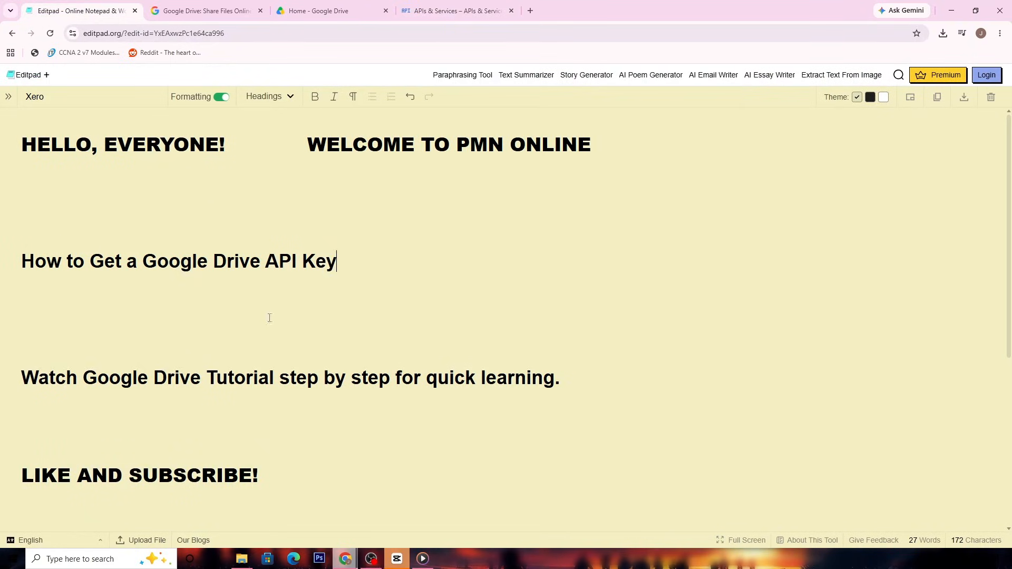